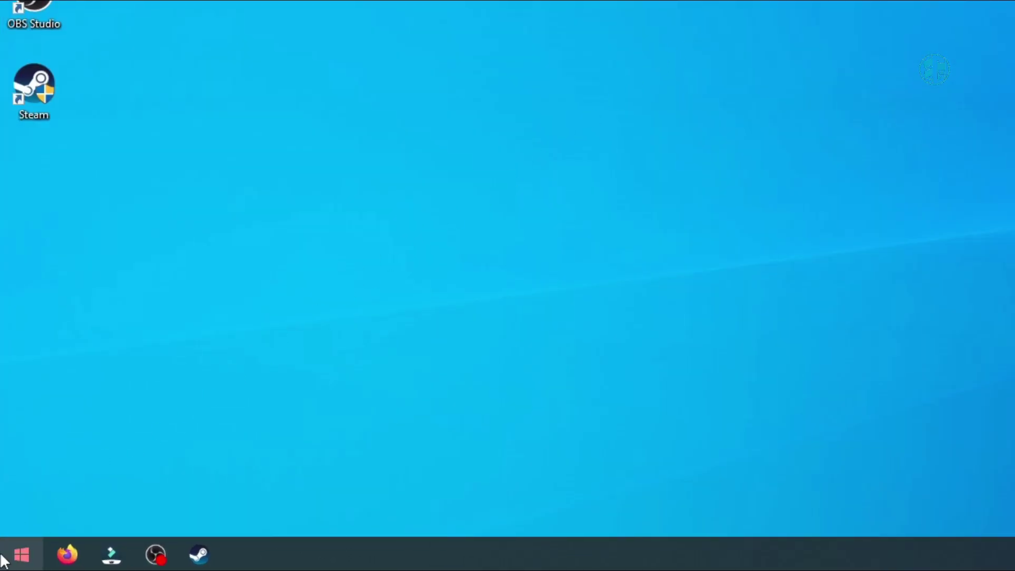
# Step: Search automatically for an updated driver for the NVIDIA GeForce GTX 1070 in Device Manager, and close Device Manager
pyautogui.rightClick(4, 553)
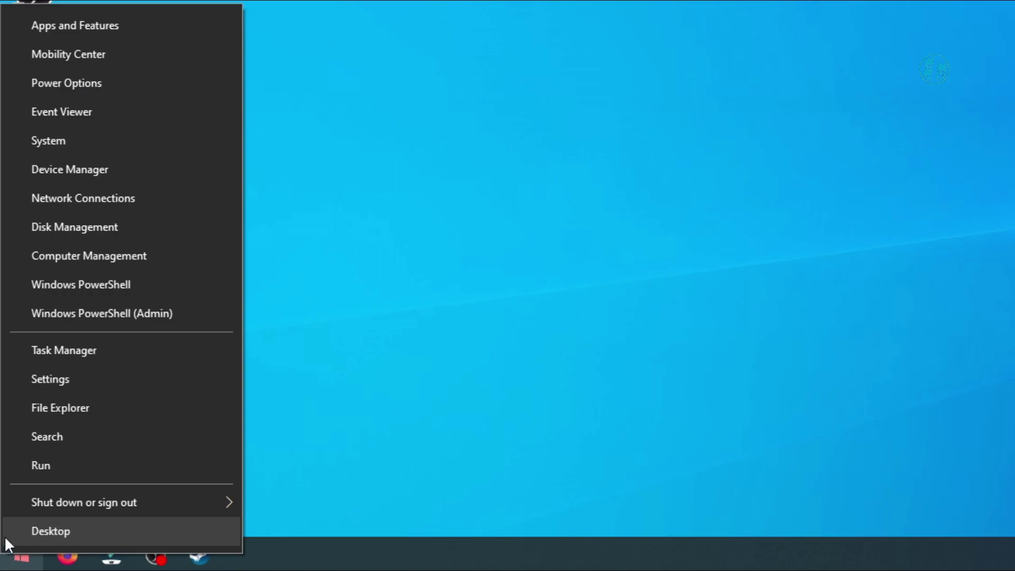
pyautogui.click(65, 170)
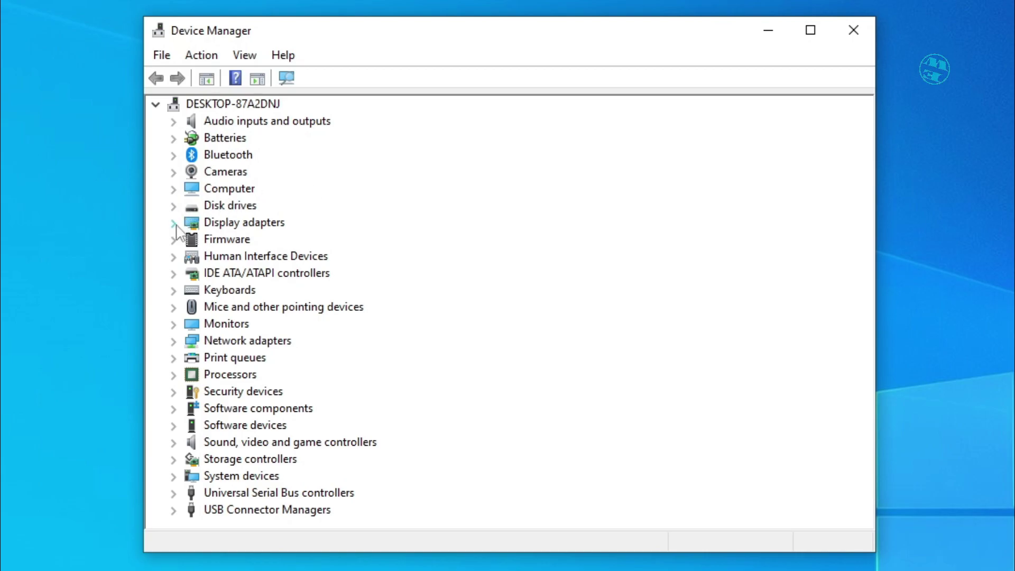
pyautogui.click(174, 223)
pyautogui.click(275, 241)
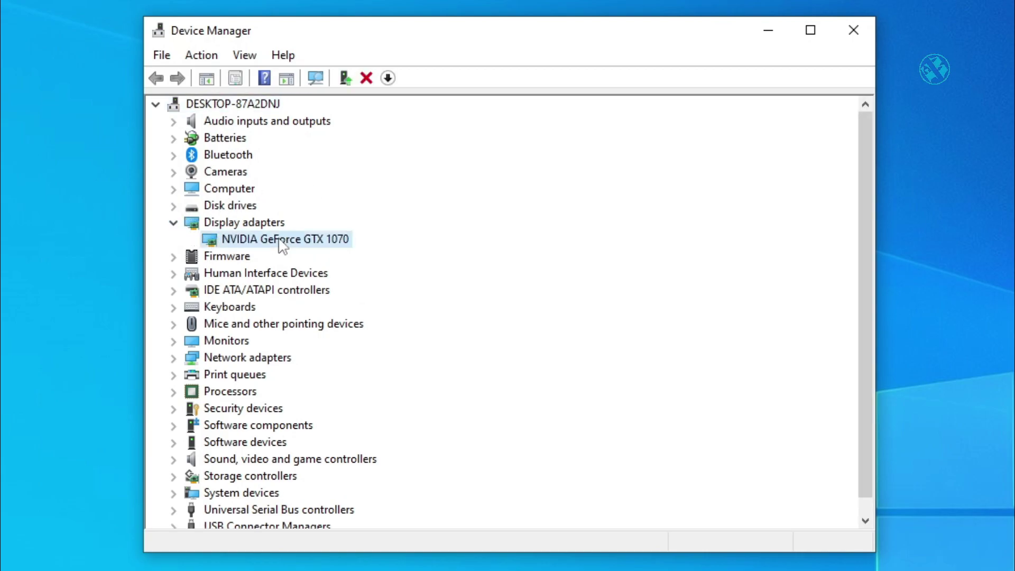
pyautogui.rightClick(282, 243)
pyautogui.click(342, 251)
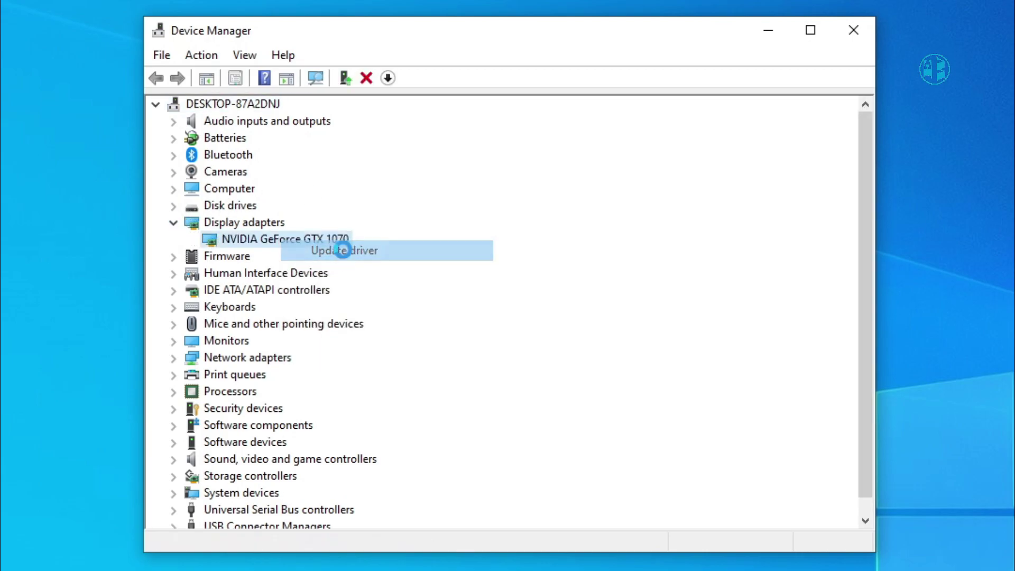
pyautogui.click(391, 267)
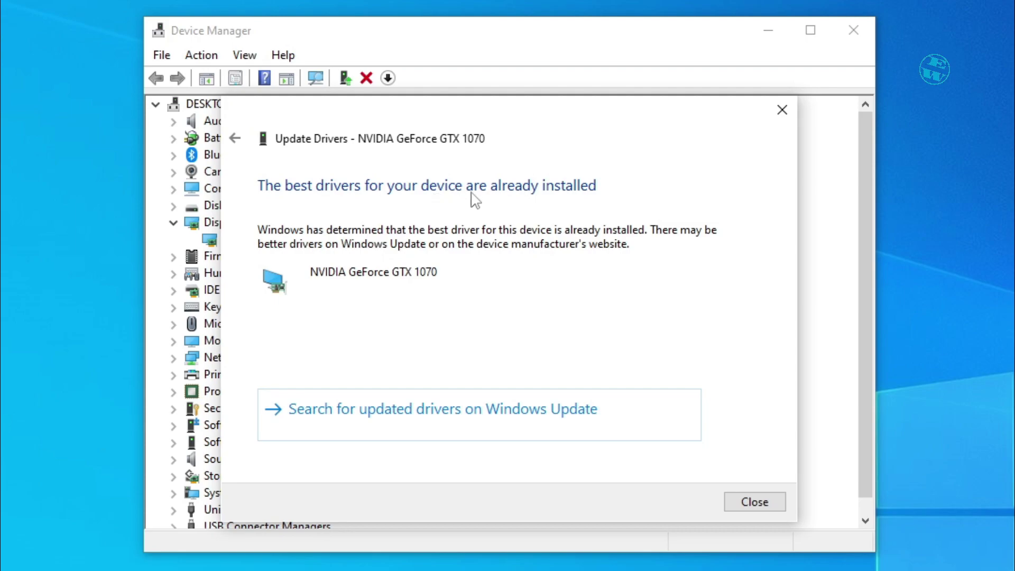
pyautogui.click(781, 110)
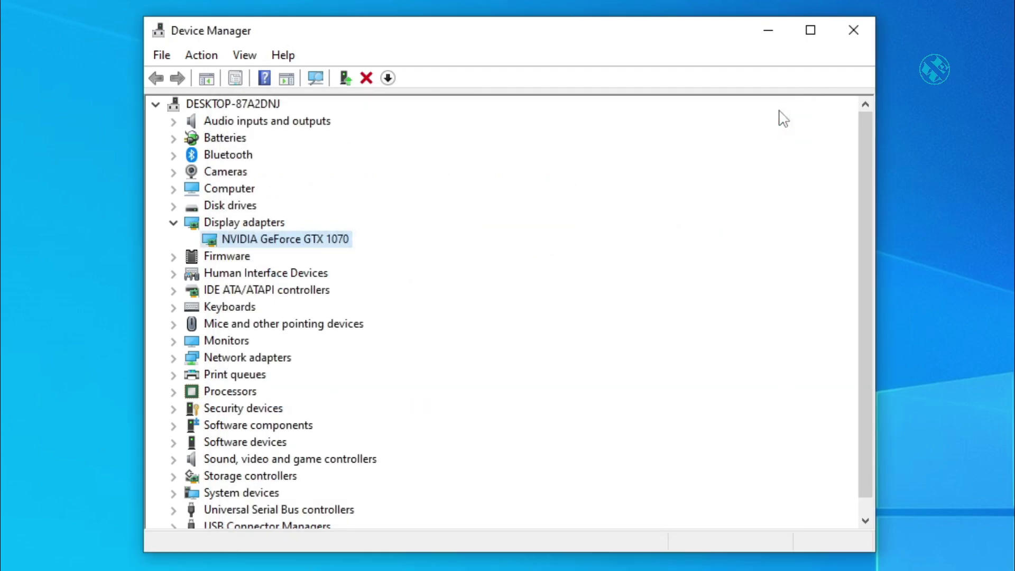
pyautogui.click(863, 37)
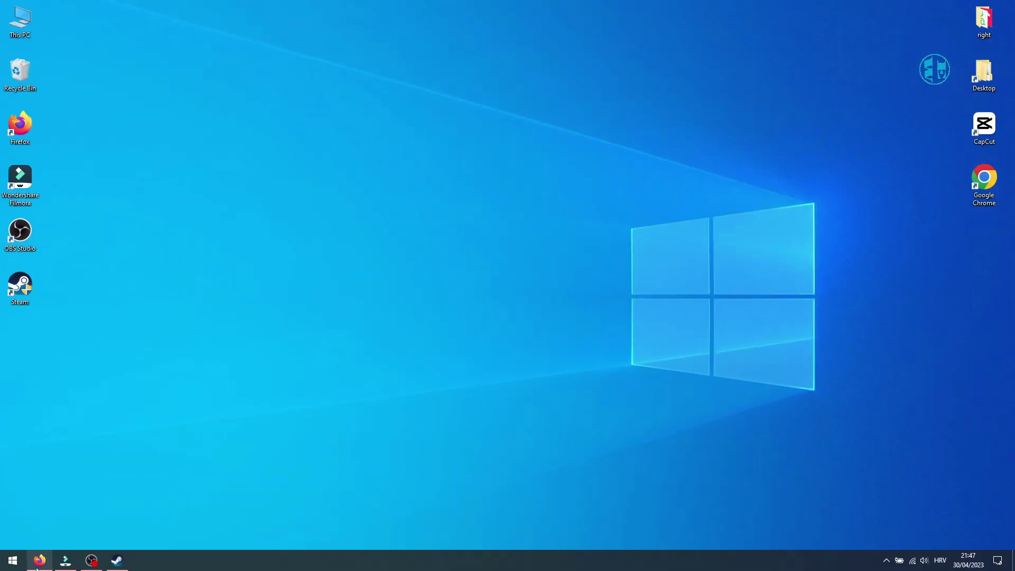
# Step: Look through the Intel, NVIDIA and AMD driver download pages in Firefox, and close the browser
pyautogui.click(38, 561)
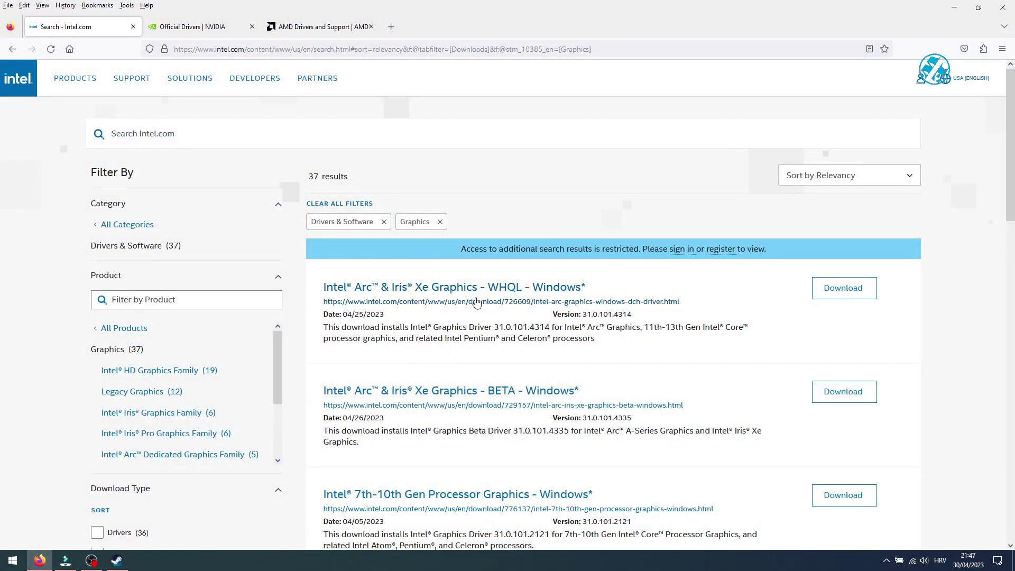
pyautogui.hotkey('ctrl', 'Tab')
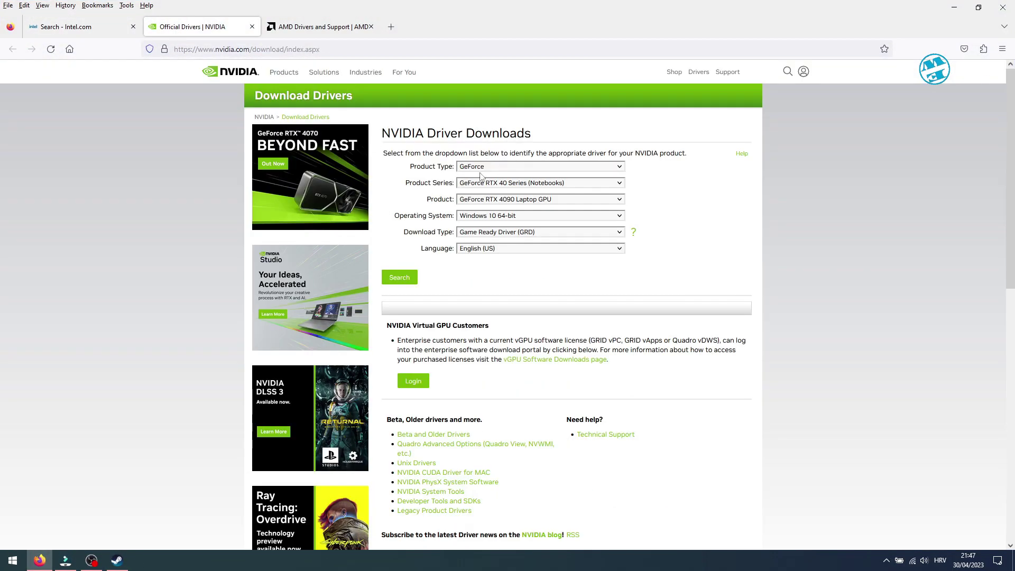
pyautogui.click(319, 26)
pyautogui.scroll(-3, 370, 344)
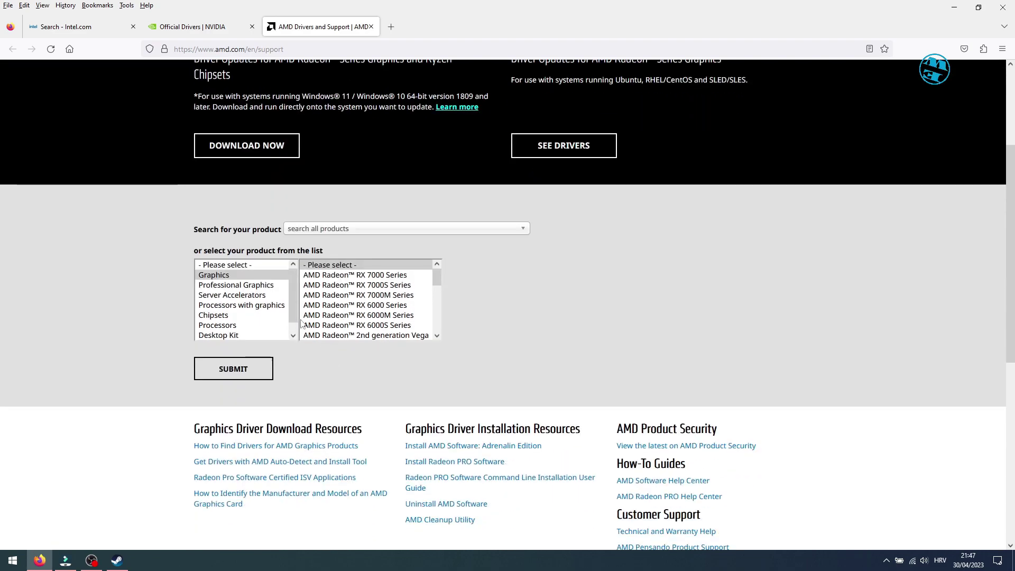
pyautogui.click(1002, 7)
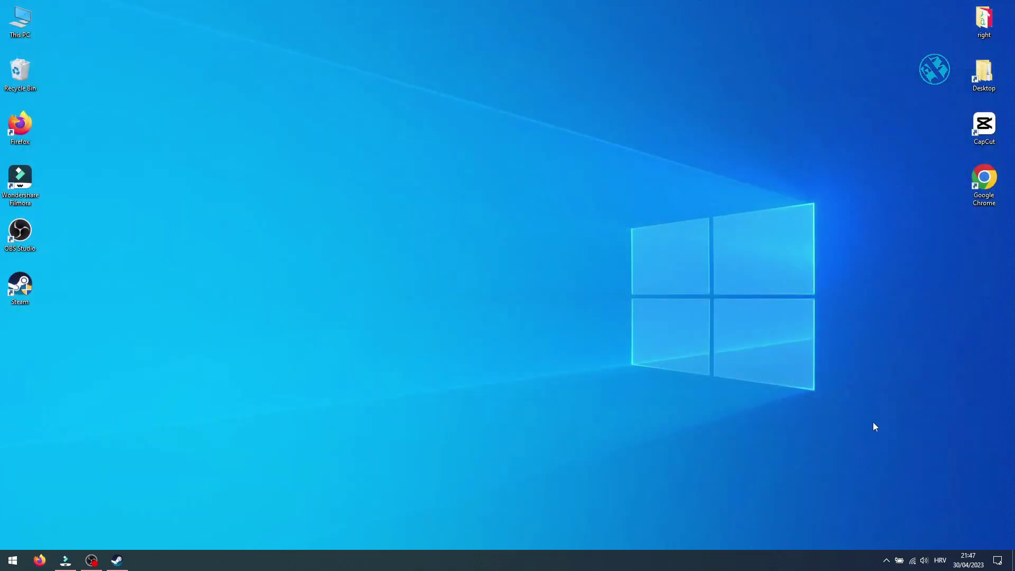
# Step: Check for a newer GeForce Game Ready Driver in NVIDIA GeForce Experience, and close the program
pyautogui.click(882, 560)
pyautogui.rightClick(863, 542)
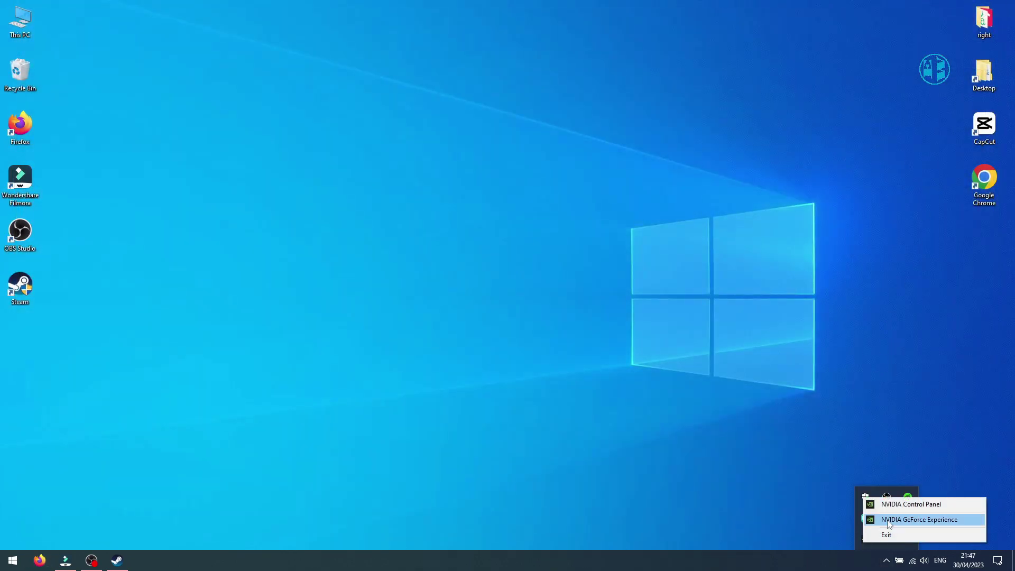
pyautogui.click(903, 520)
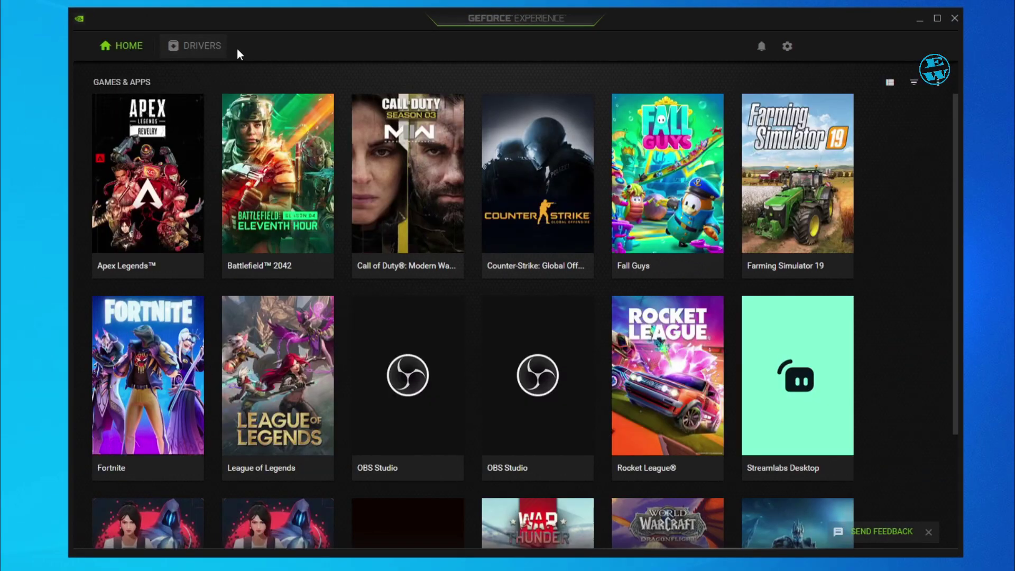
pyautogui.click(199, 53)
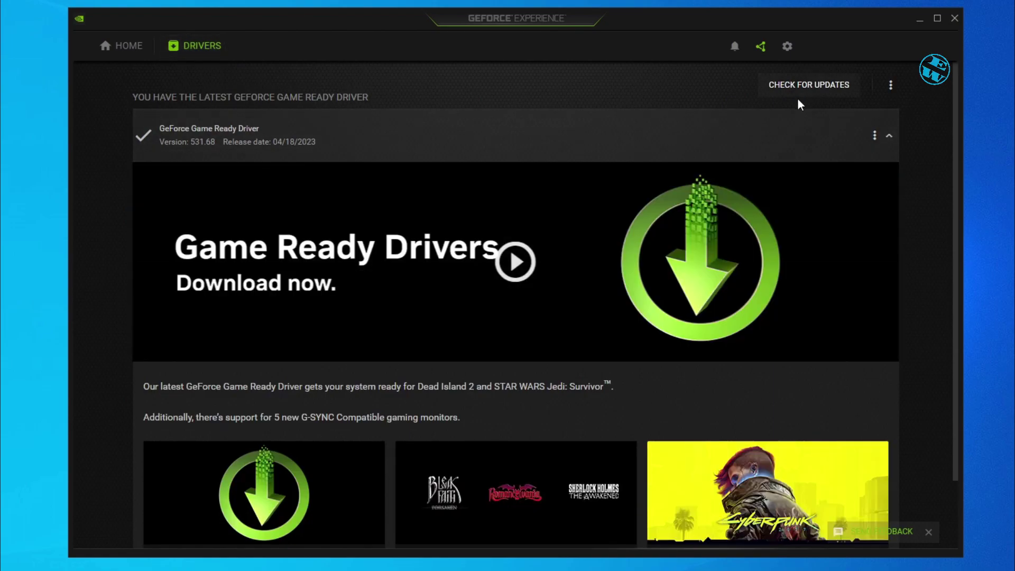
pyautogui.click(800, 90)
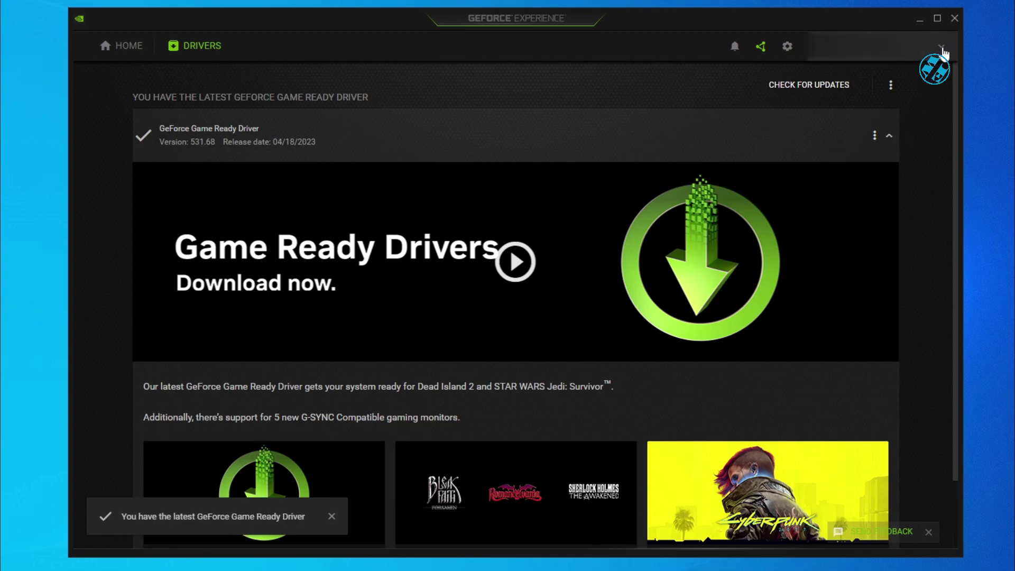
pyautogui.click(954, 19)
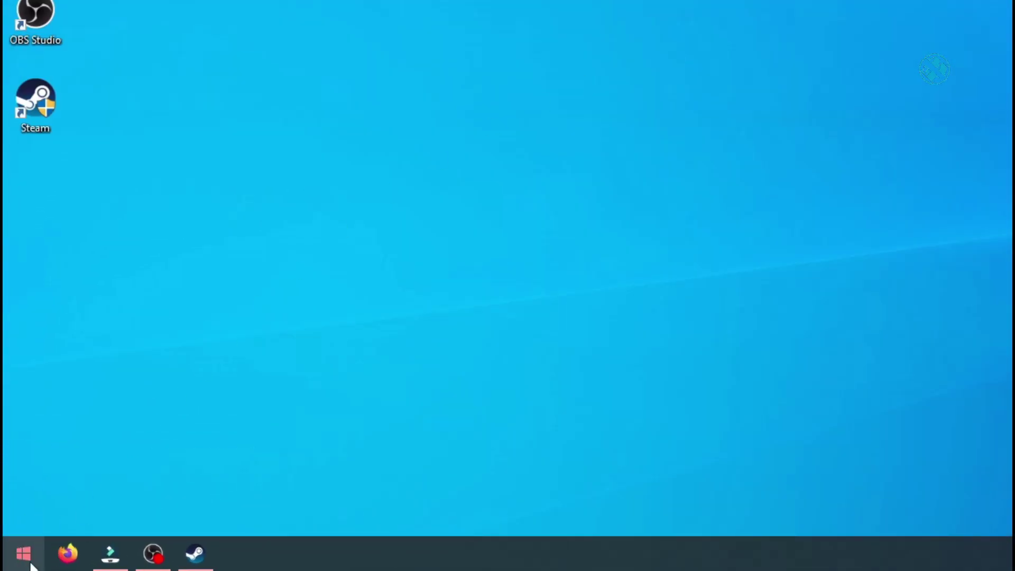
# Step: Review the Windows Update page in Windows Settings for available updates, and close Settings
pyautogui.click(13, 560)
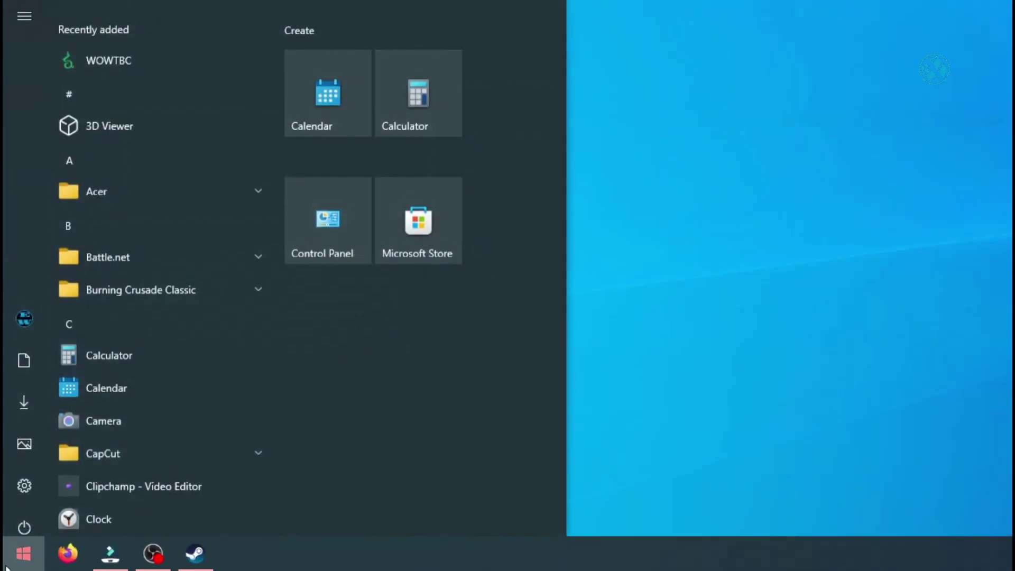
pyautogui.click(24, 471)
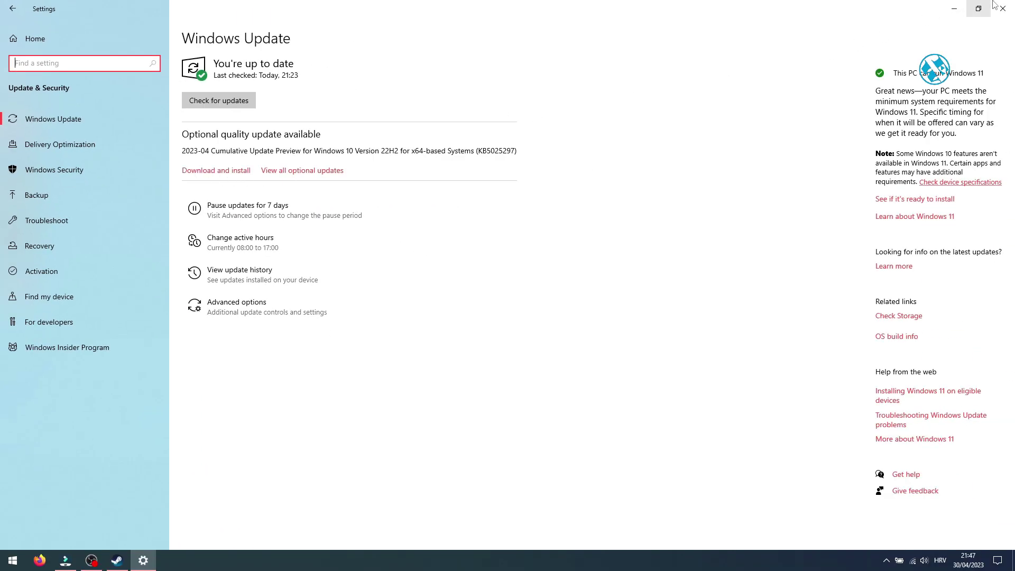
pyautogui.click(1003, 8)
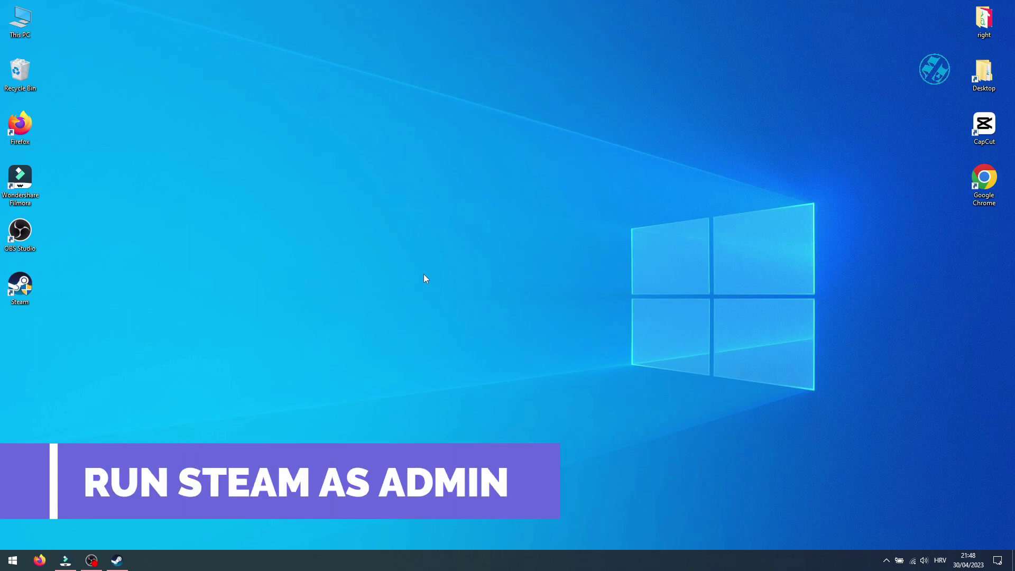
# Step: Check the run-as-administrator compatibility setting in the Steam desktop shortcut's properties, and accept the dialog
pyautogui.rightClick(21, 277)
pyautogui.click(60, 467)
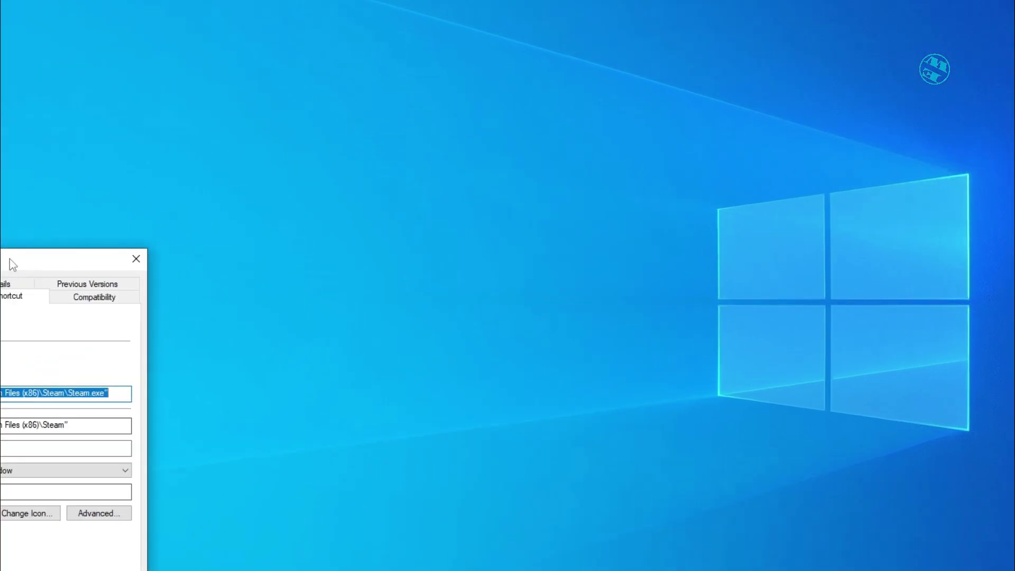
pyautogui.moveTo(116, 265); pyautogui.dragTo(450, 146)
pyautogui.click(618, 74)
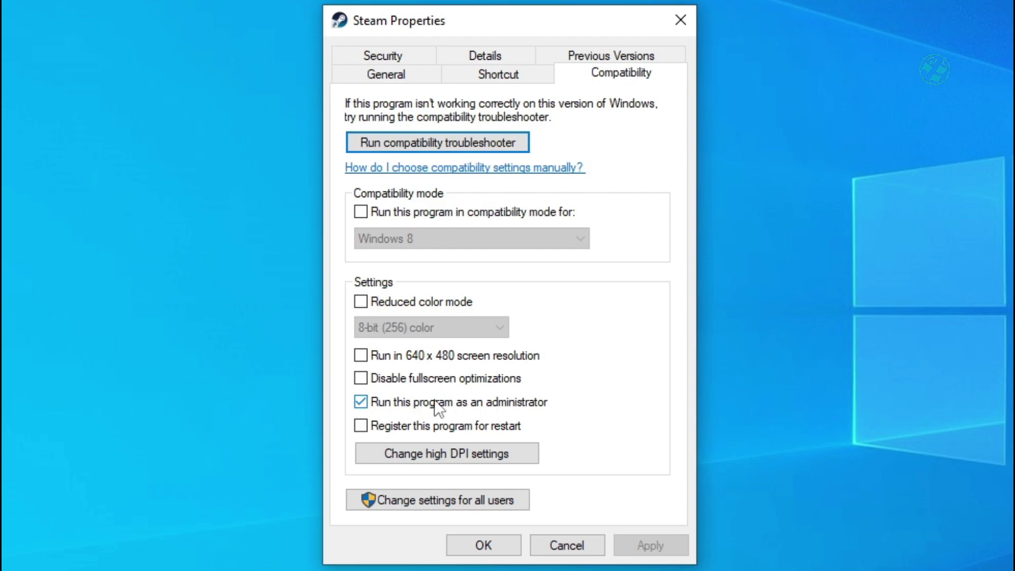
pyautogui.click(504, 547)
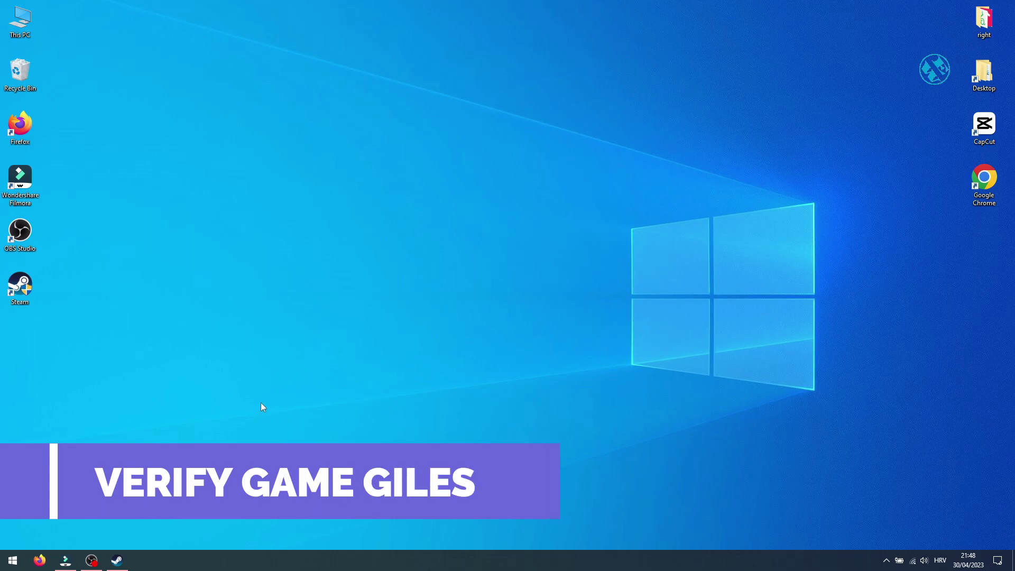
# Step: Switch to Steam and open the Local Files properties of Apex Legends from the library
pyautogui.click(117, 561)
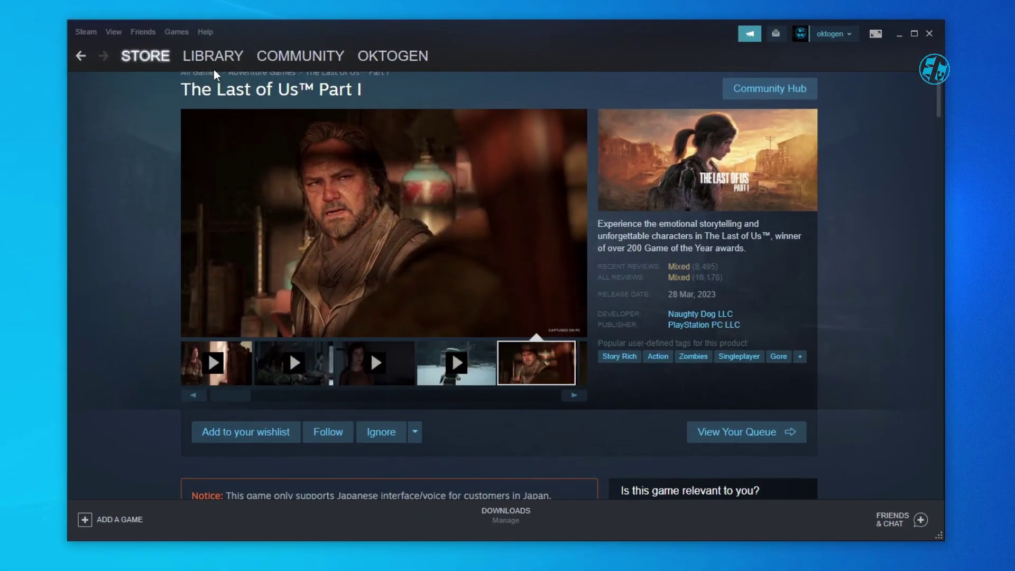
pyautogui.click(238, 125)
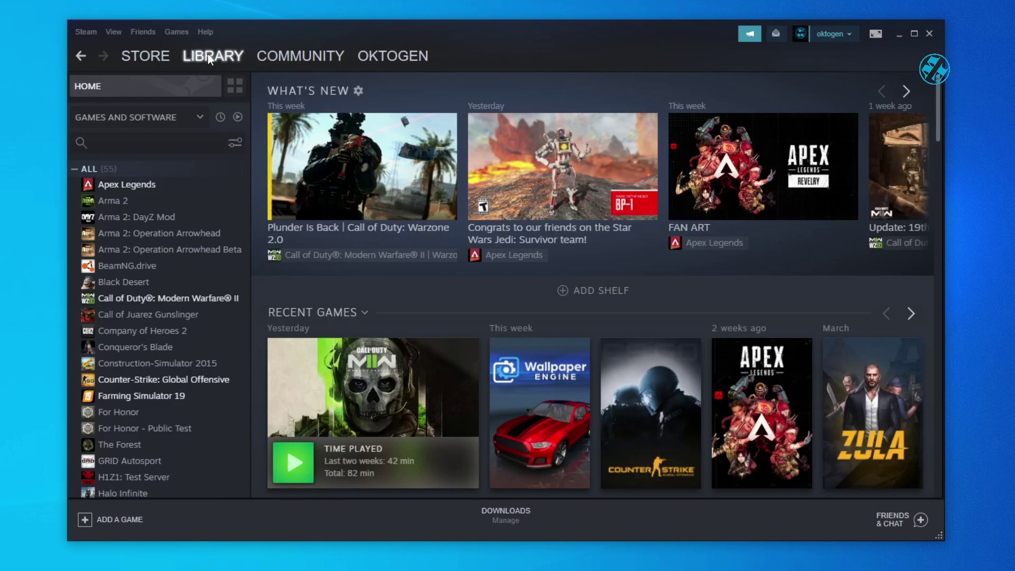
pyautogui.click(138, 190)
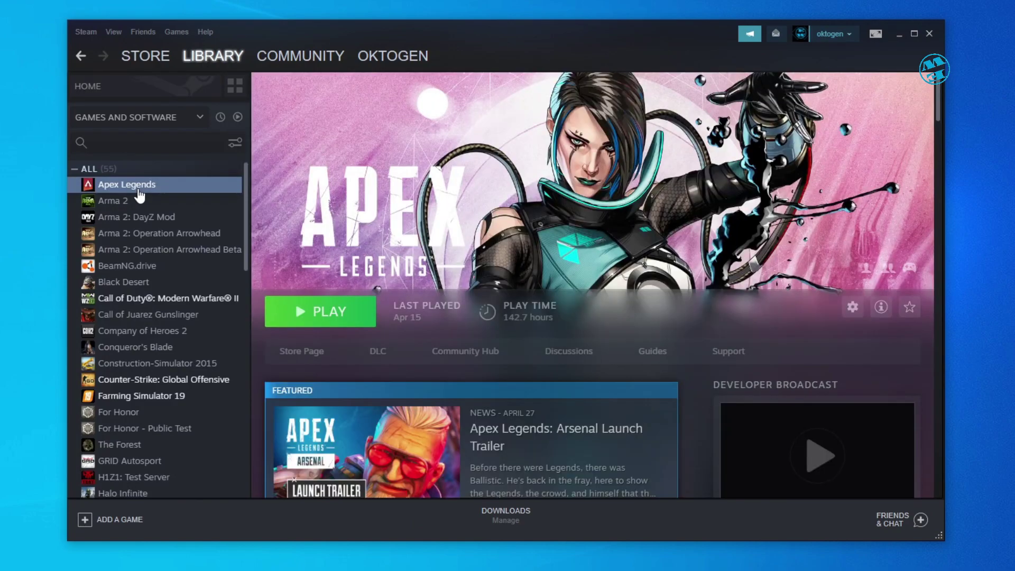
pyautogui.rightClick(137, 188)
pyautogui.click(166, 273)
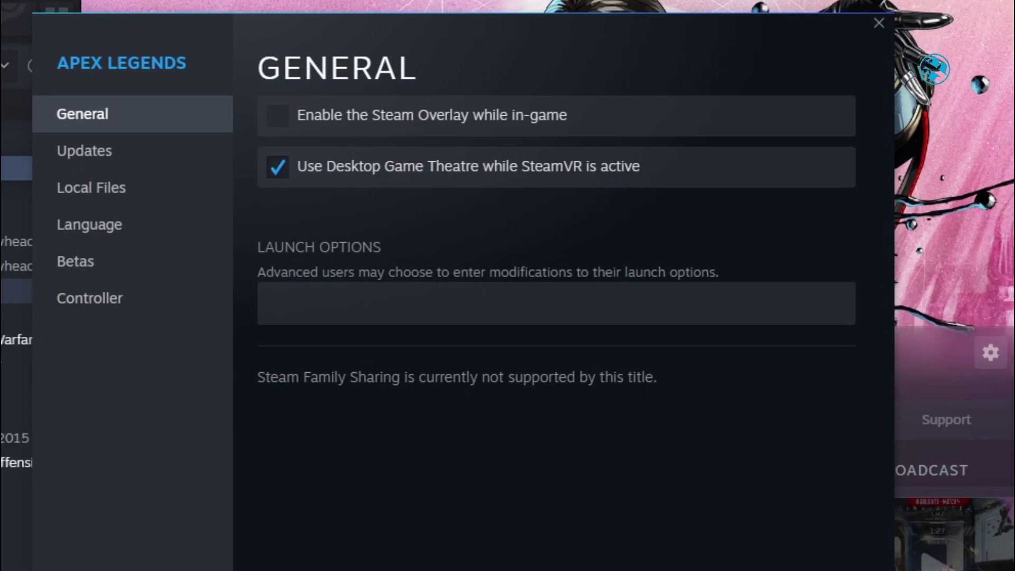
pyautogui.click(100, 191)
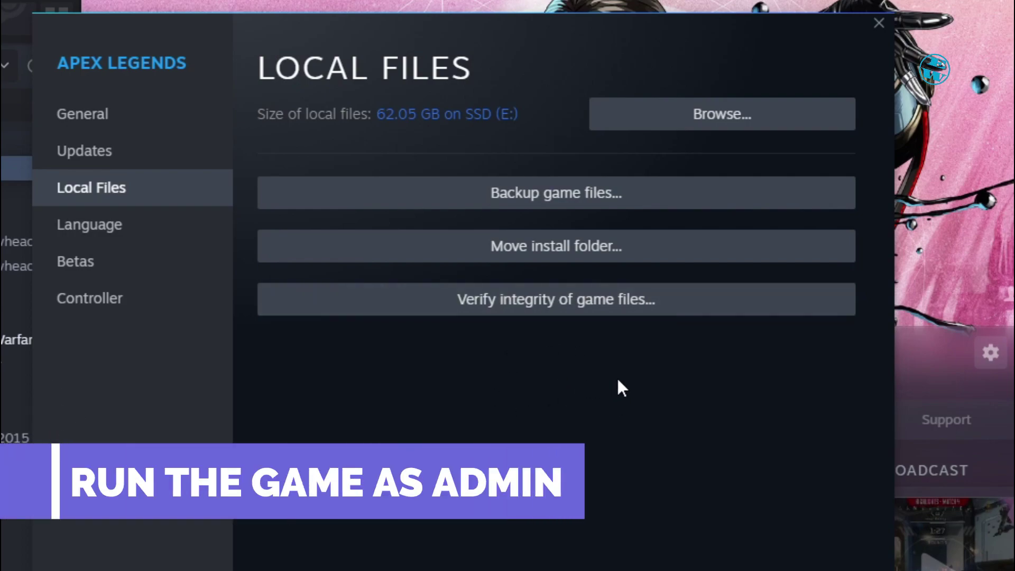
# Step: Browse to the Apex Legends install folder, close the game's properties and minimize Steam
pyautogui.click(701, 116)
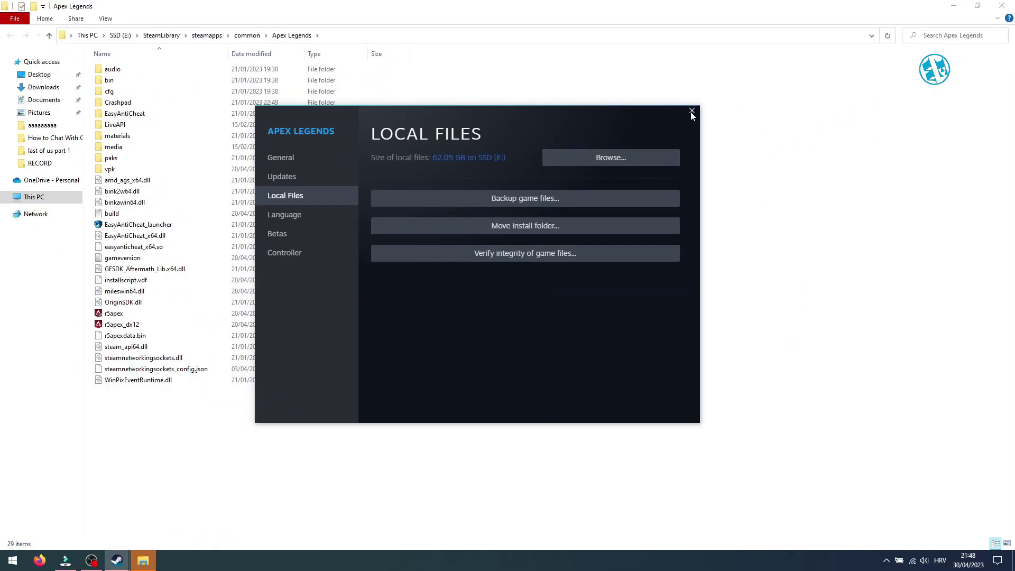
pyautogui.click(692, 112)
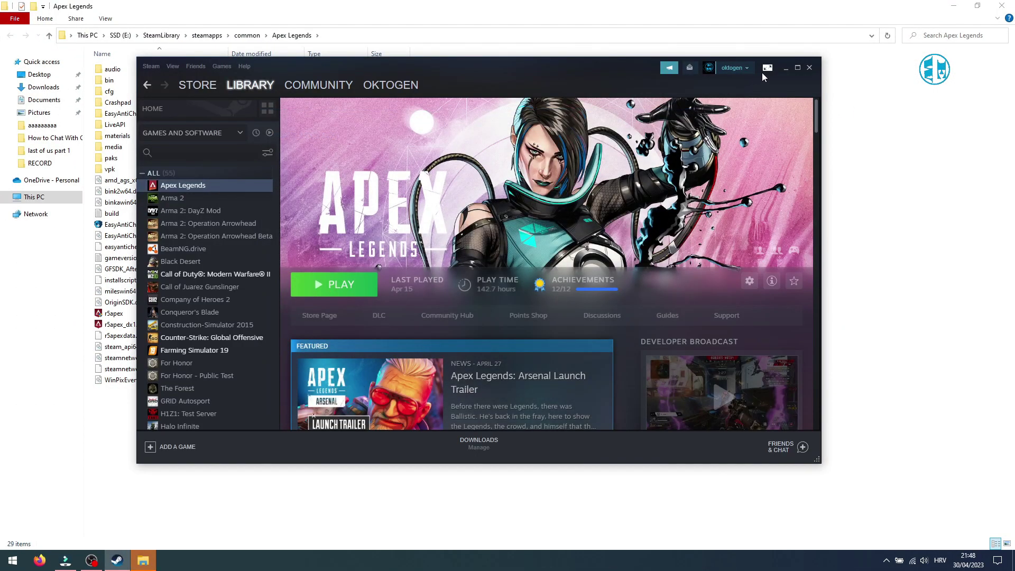
pyautogui.click(785, 70)
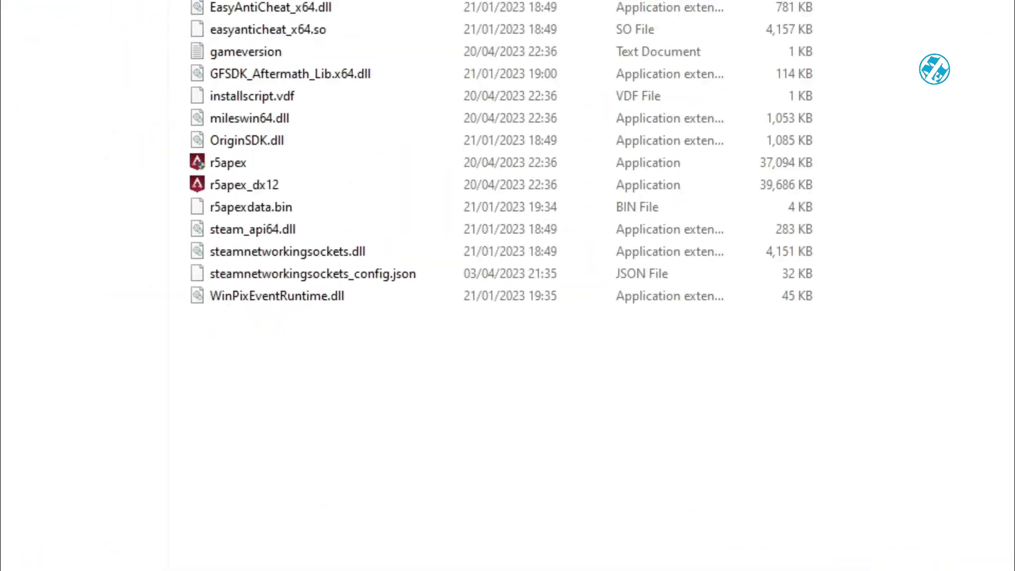
# Step: Check the fullscreen optimization and run-as-administrator compatibility settings of the r5apex application, and accept its properties
pyautogui.click(263, 163)
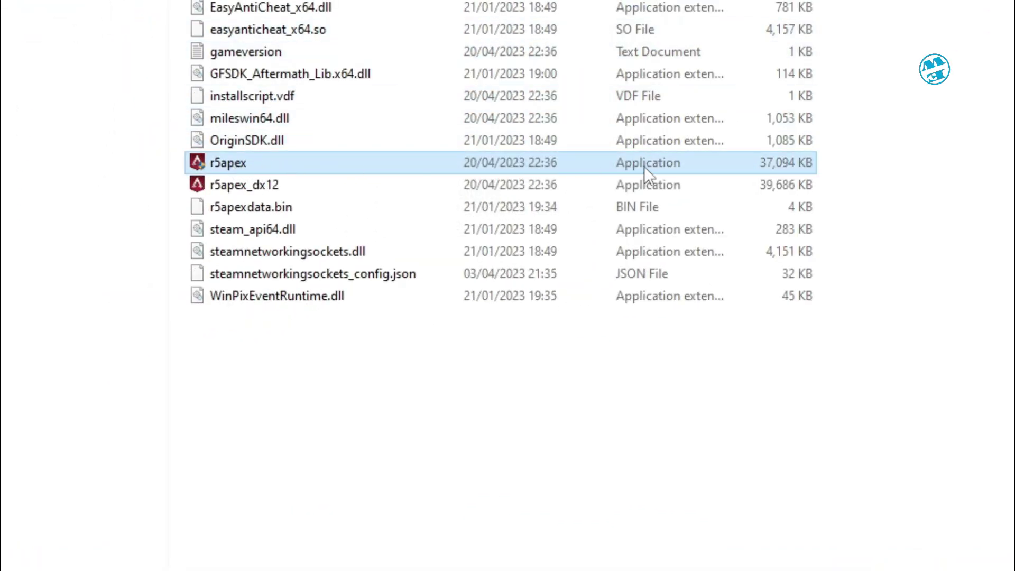
pyautogui.rightClick(250, 159)
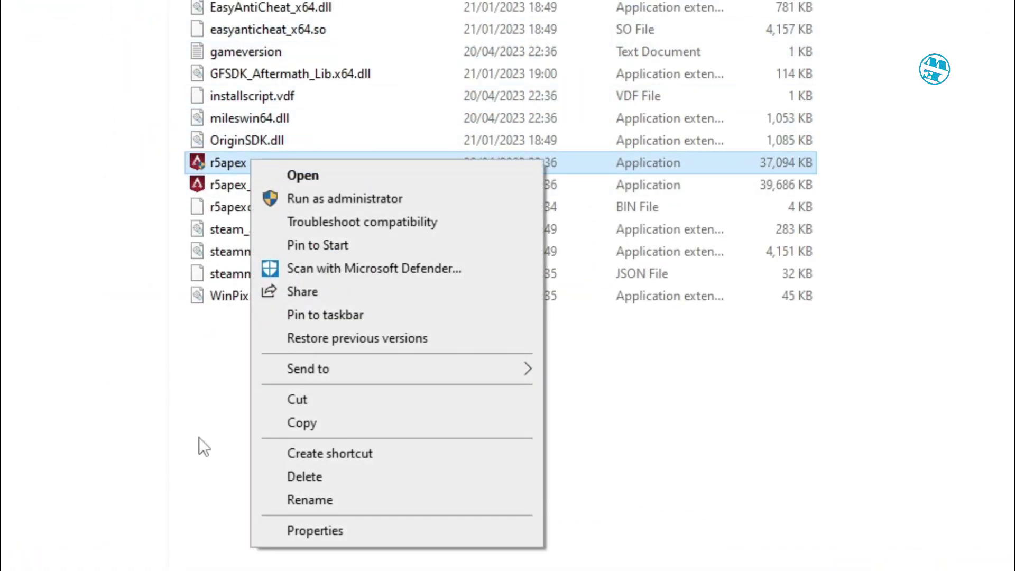
pyautogui.click(321, 528)
pyautogui.moveTo(465, 75); pyautogui.dragTo(944, 0)
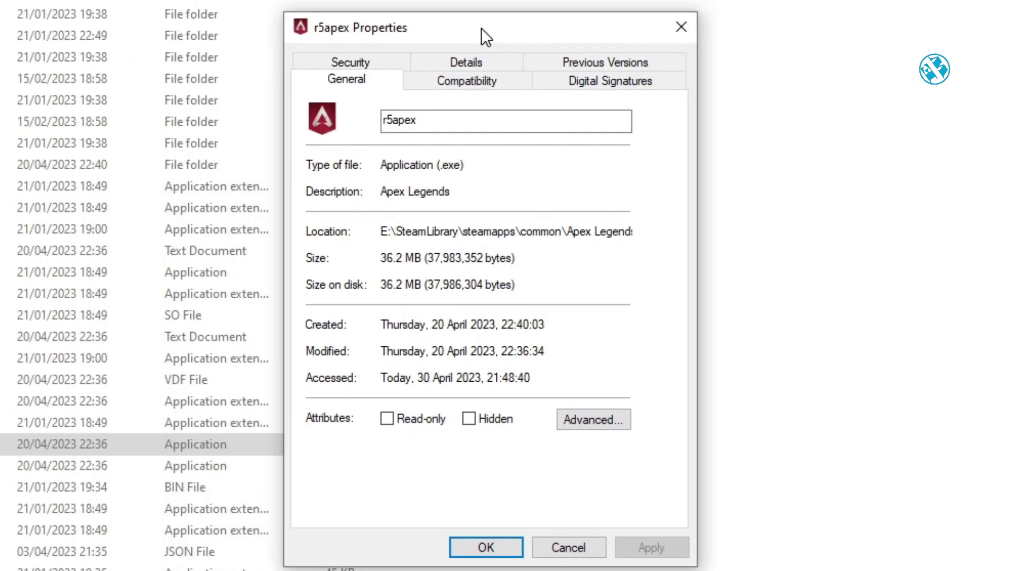
pyautogui.click(471, 84)
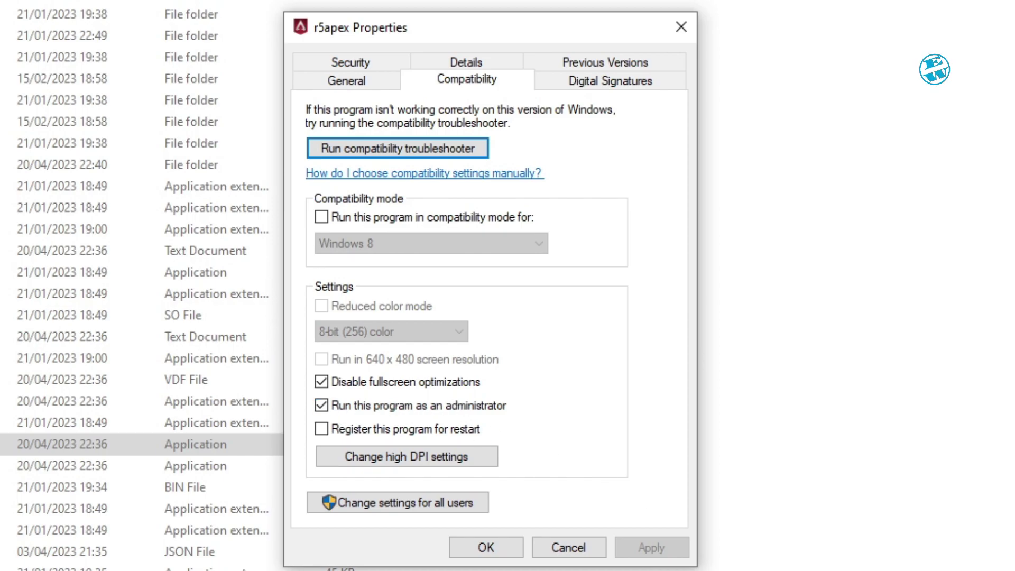
pyautogui.click(485, 548)
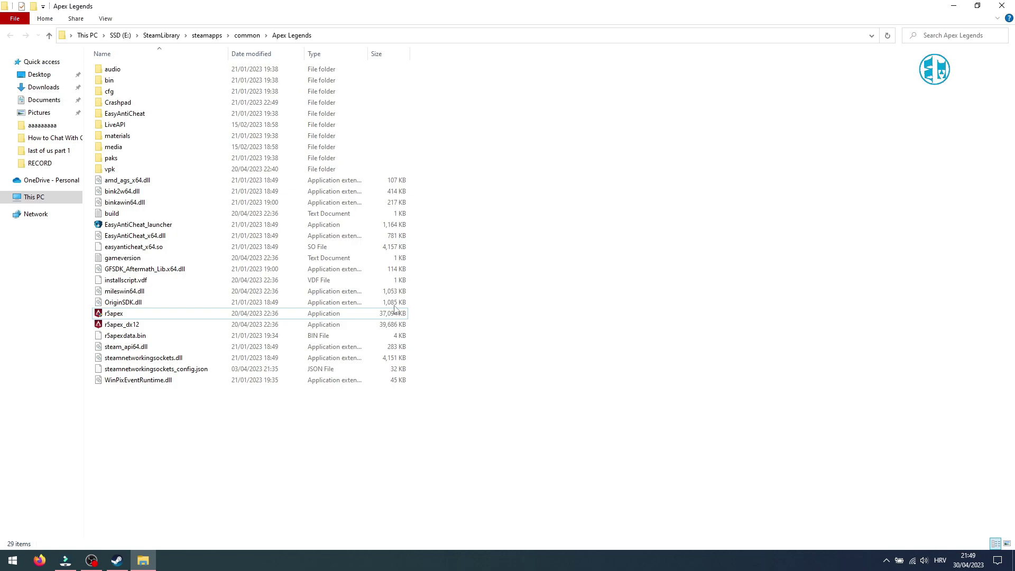
pyautogui.rightClick(126, 313)
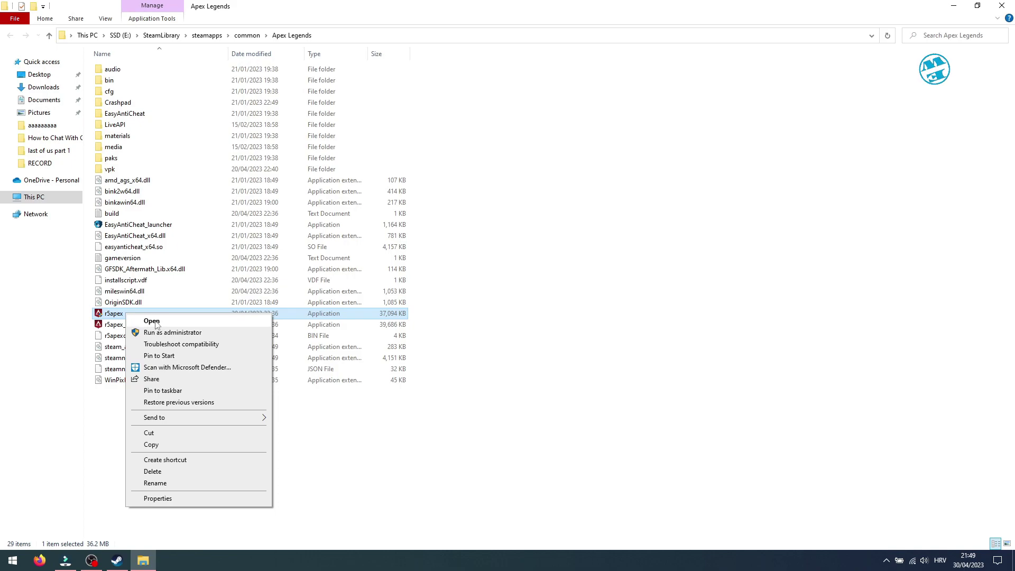
pyautogui.click(523, 262)
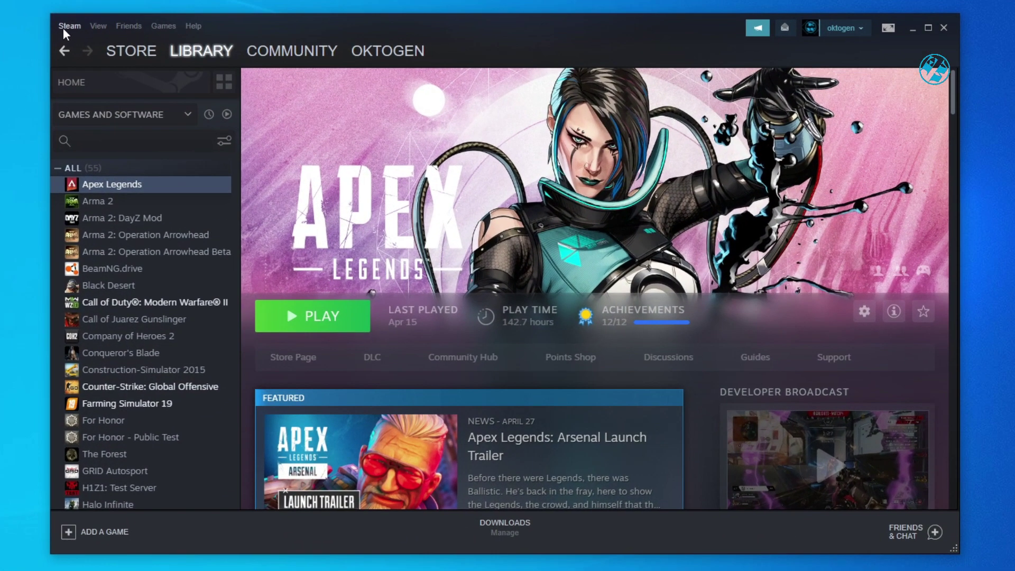
# Step: Try to clear the download cache in Steam's Downloads settings, cancel the confirmation and close the settings
pyautogui.click(69, 27)
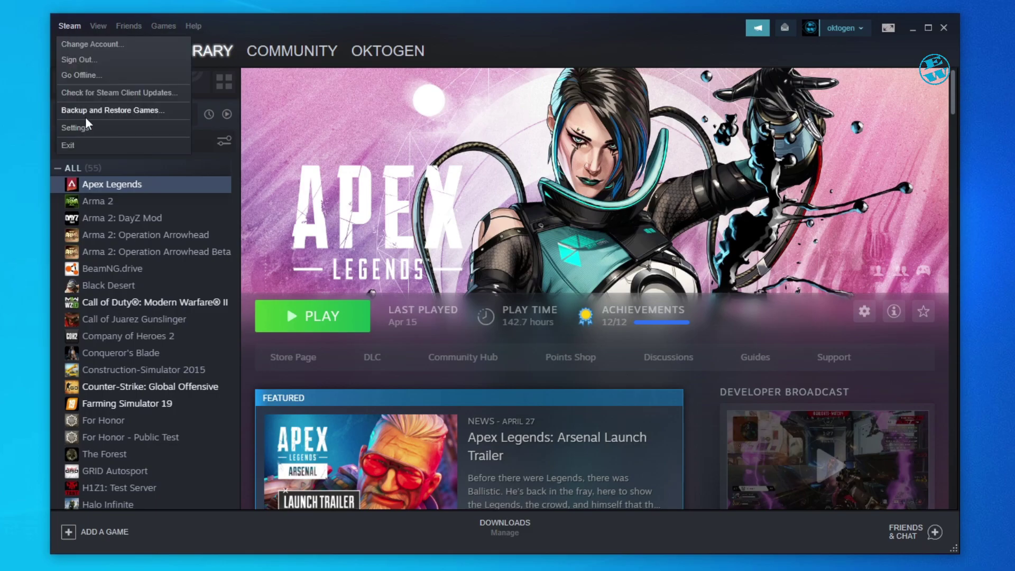
pyautogui.click(96, 129)
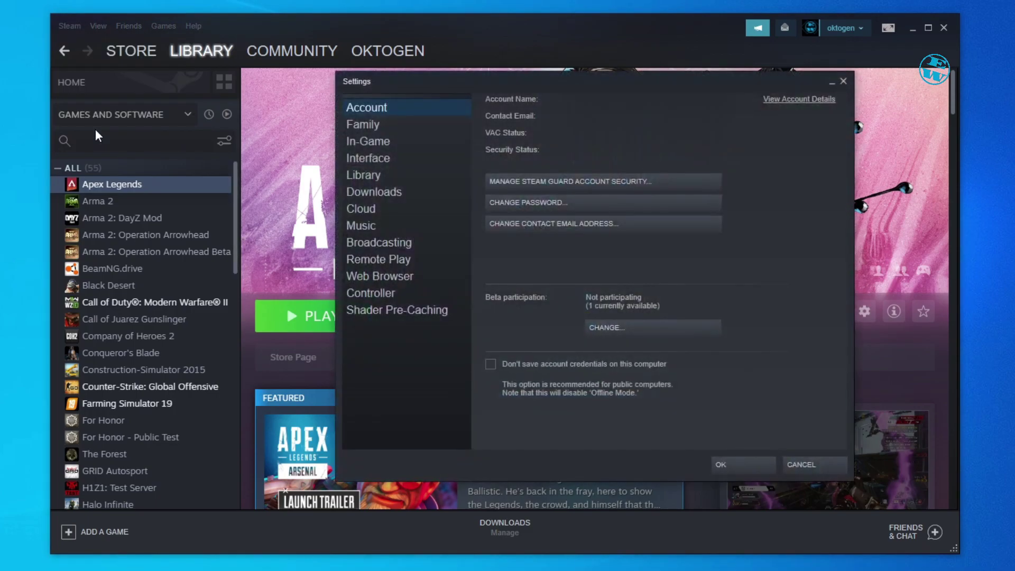
pyautogui.click(379, 193)
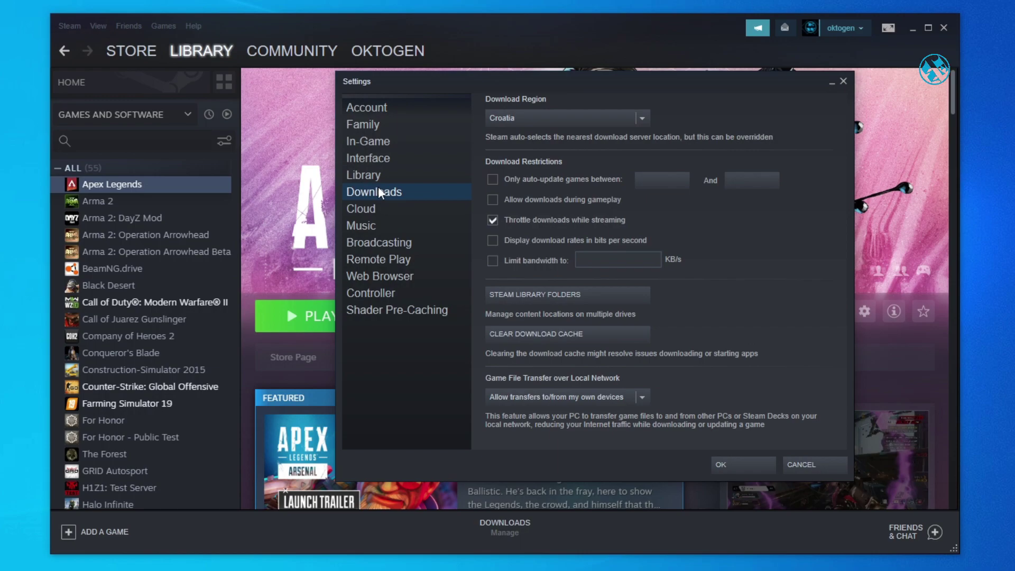
pyautogui.click(552, 332)
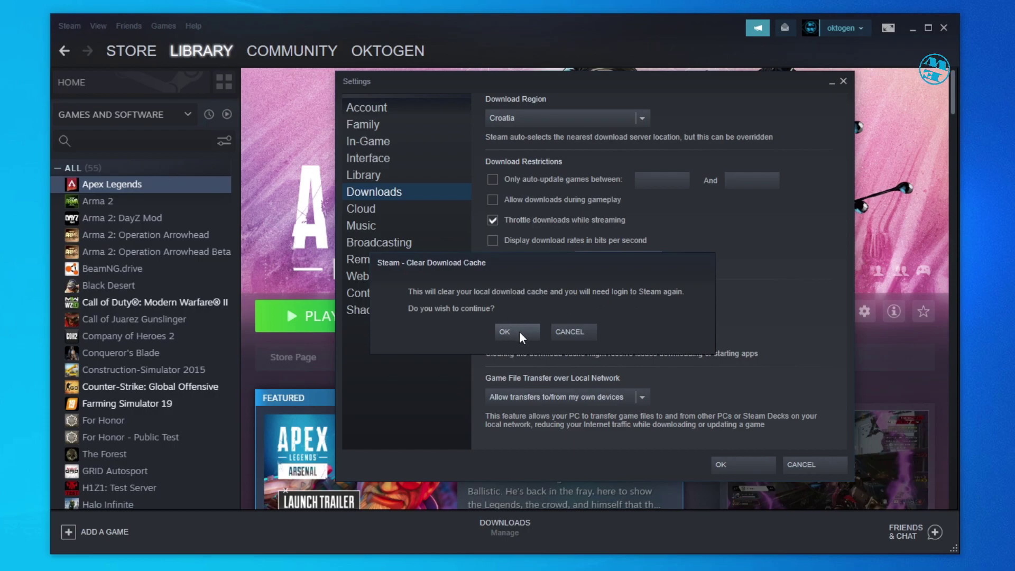
pyautogui.click(572, 332)
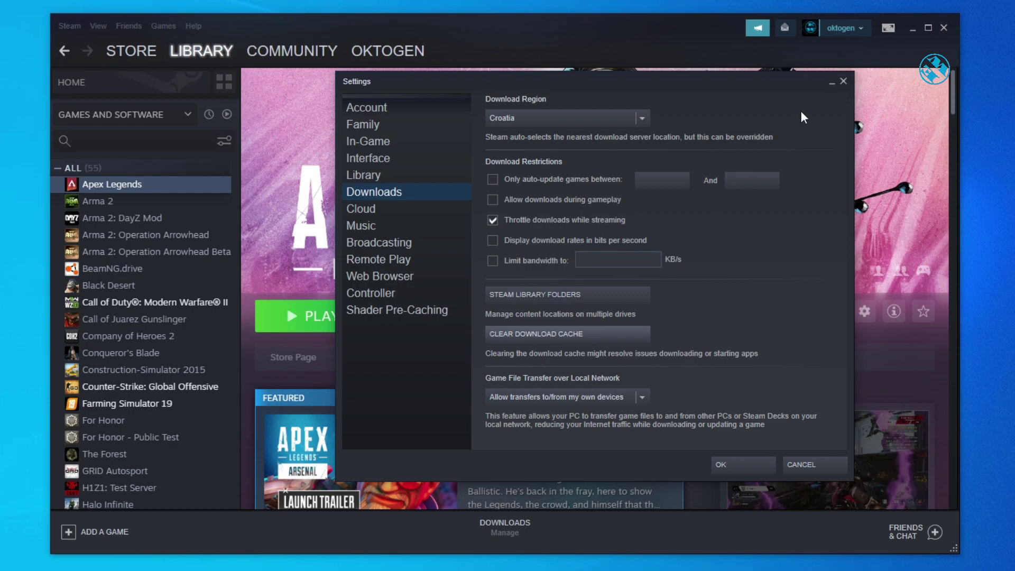
pyautogui.click(842, 81)
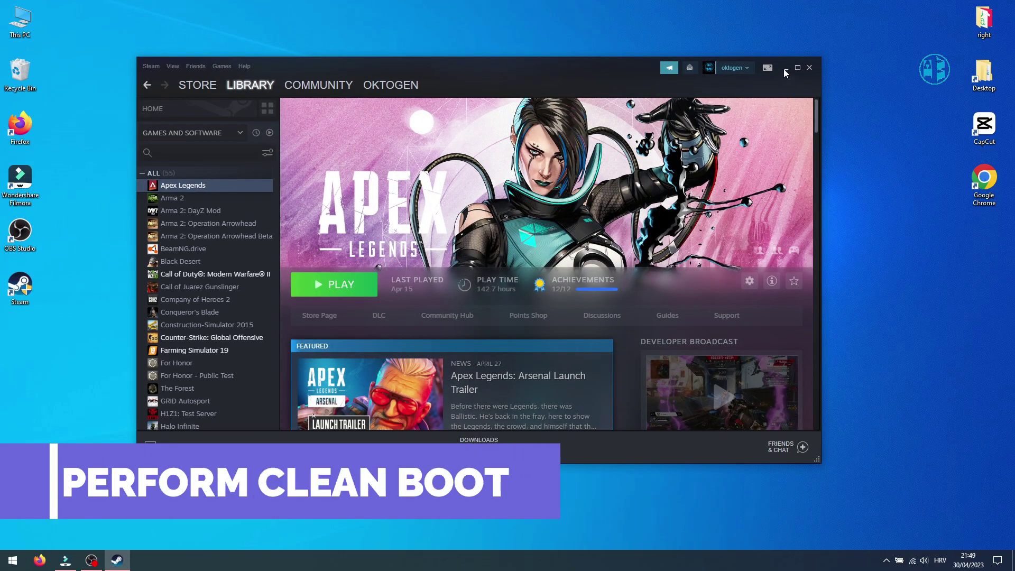
# Step: Minimize Steam and open System Configuration by running msconfig
pyautogui.click(786, 68)
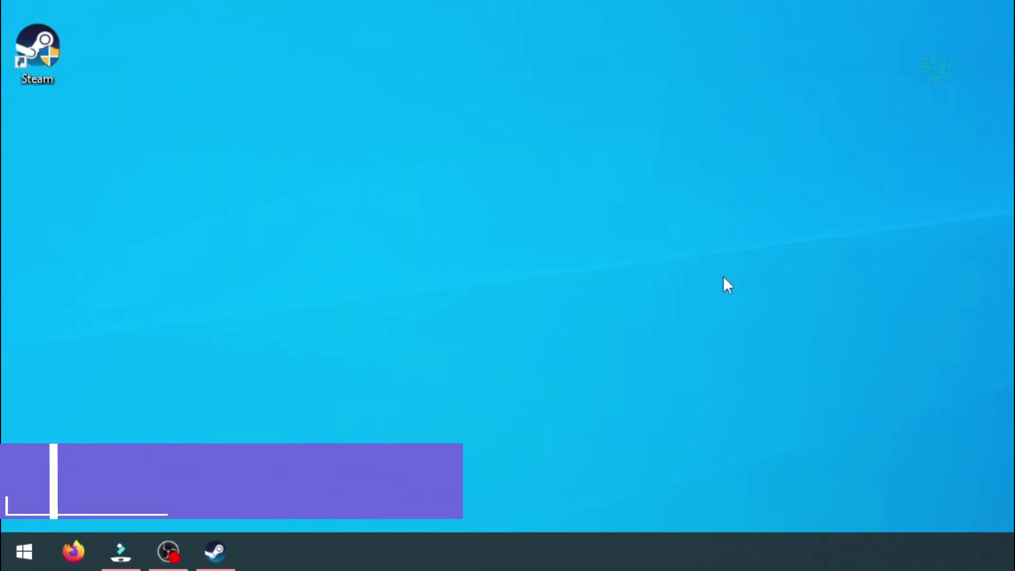
pyautogui.rightClick(5, 565)
pyautogui.click(52, 474)
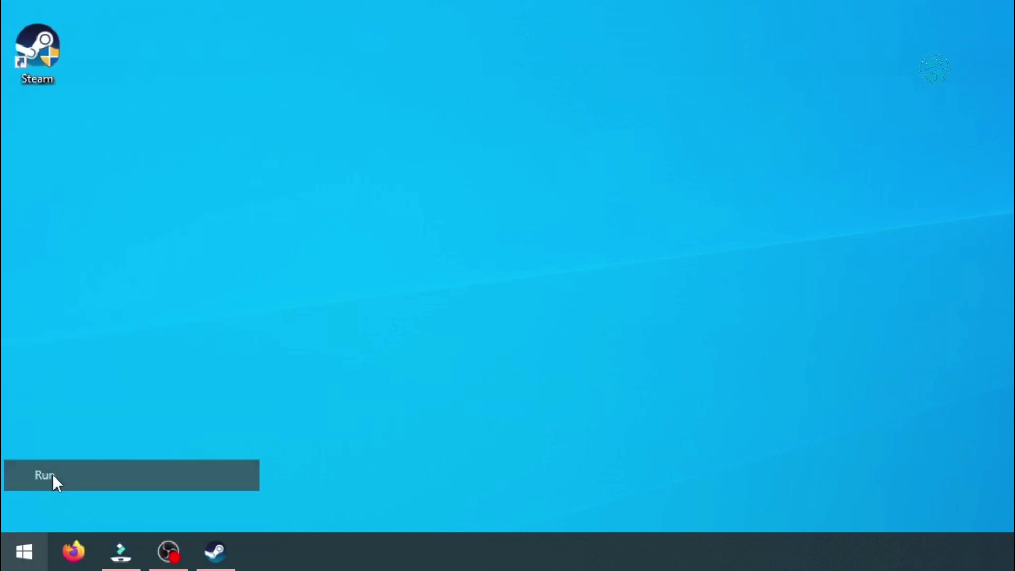
pyautogui.click(154, 430)
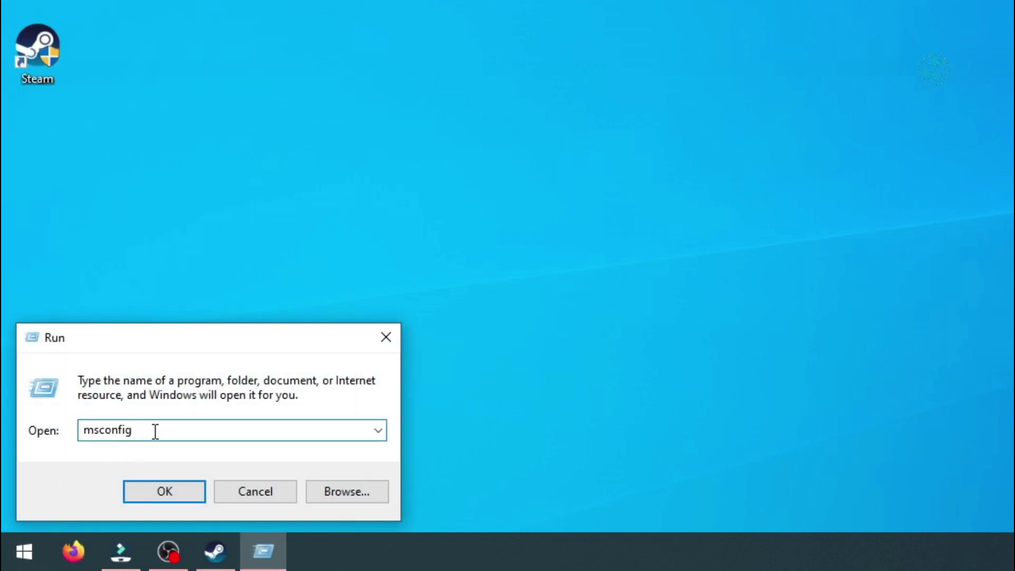
pyautogui.press('Return')
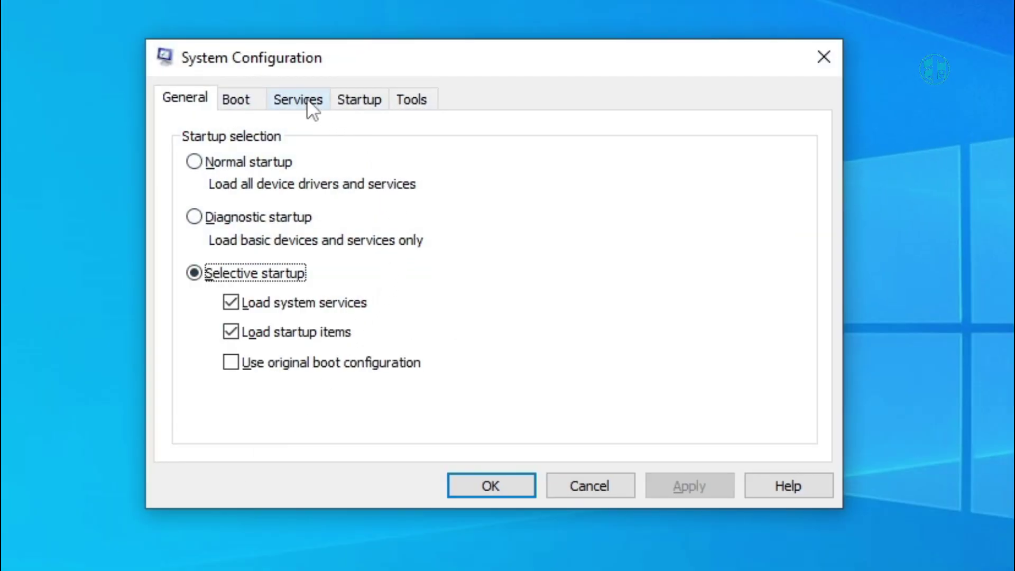
# Step: Hide all Microsoft services in System Configuration, disable all the remaining services, apply the change and dismiss the restart request
pyautogui.click(291, 98)
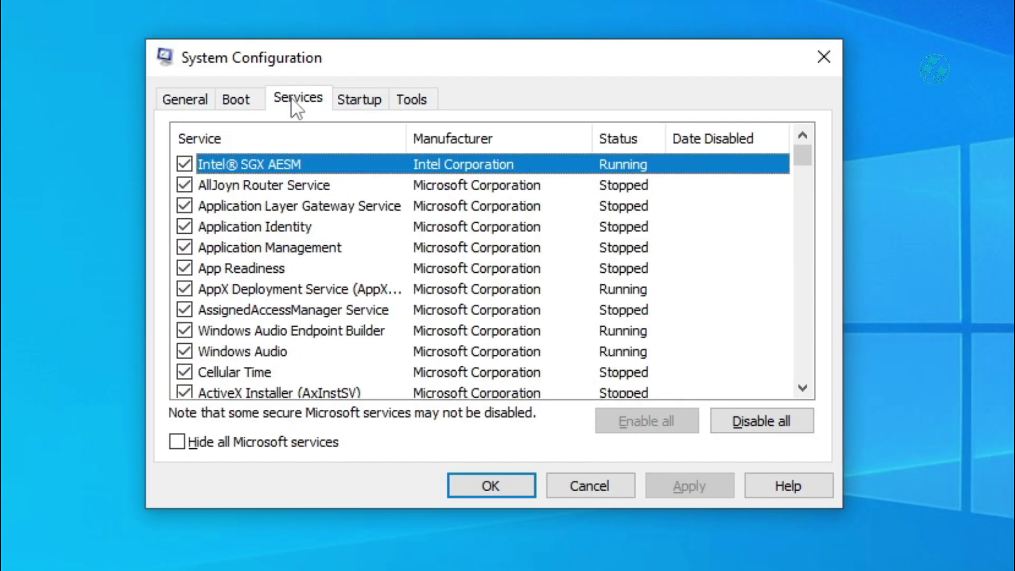
pyautogui.click(178, 443)
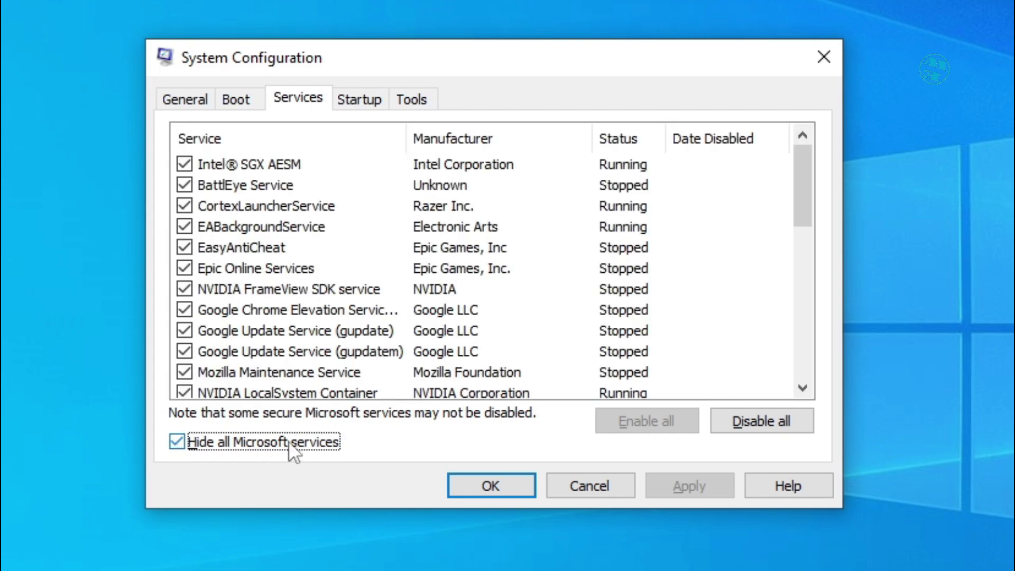
pyautogui.click(758, 421)
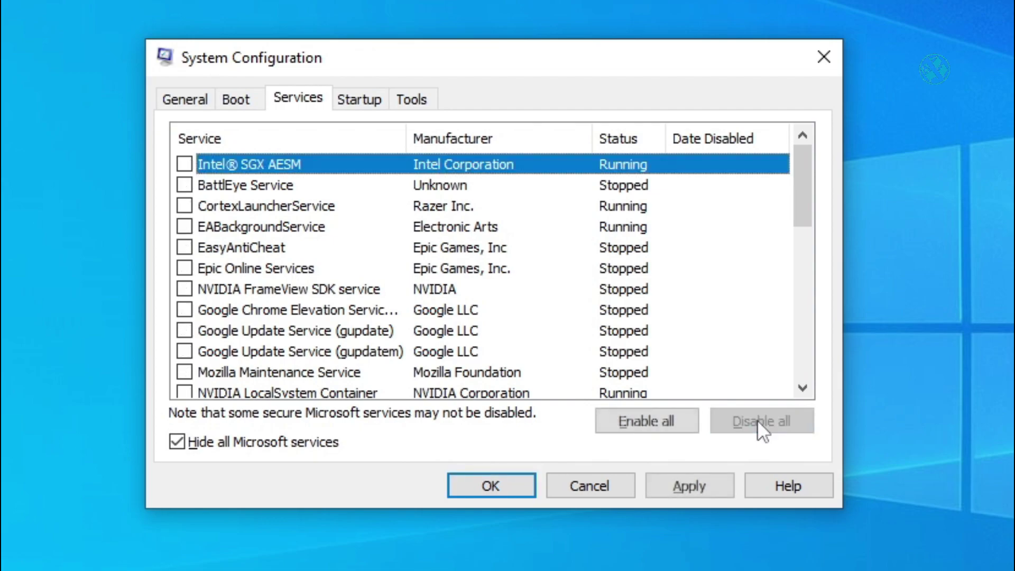
pyautogui.click(692, 485)
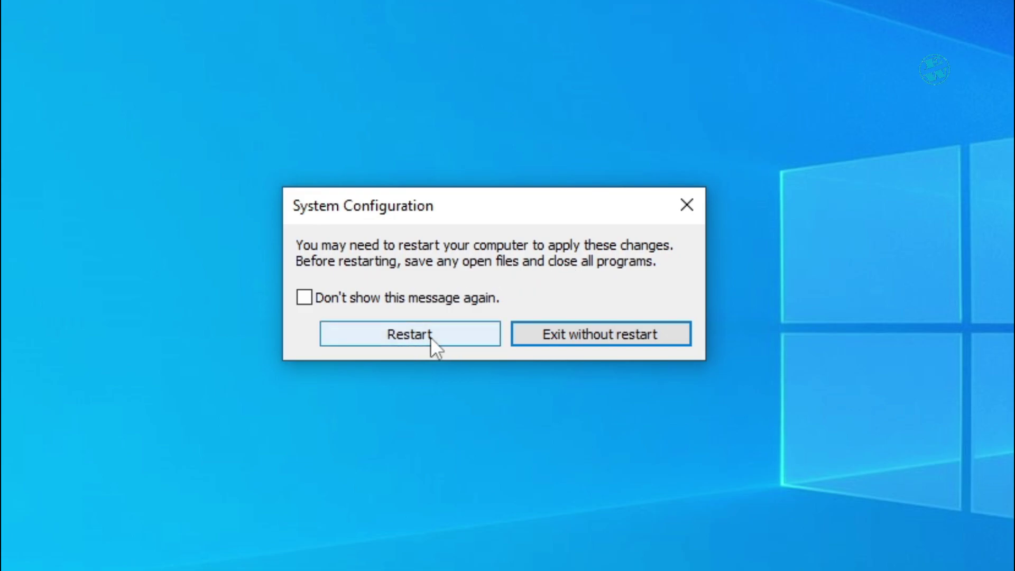
pyautogui.click(674, 208)
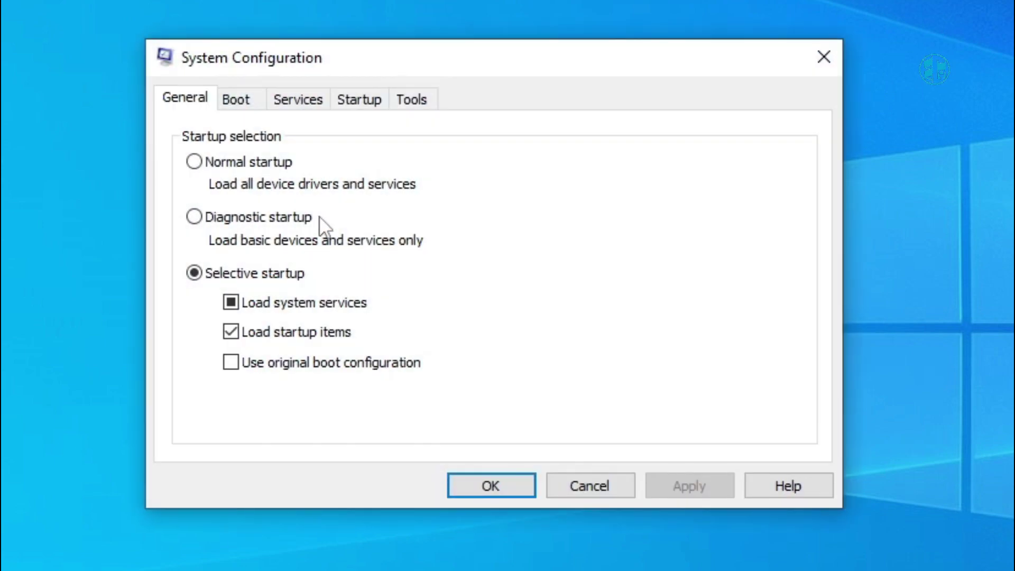
# Step: Hide all Microsoft services again, re-enable only the Intel SGX AESM service, apply the change and dismiss the restart request
pyautogui.click(310, 102)
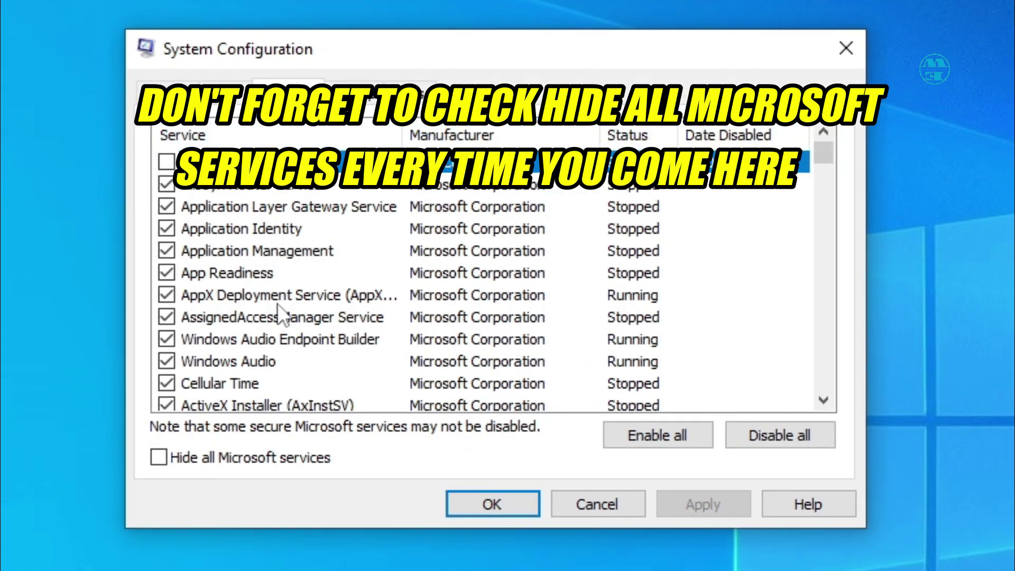
pyautogui.click(166, 450)
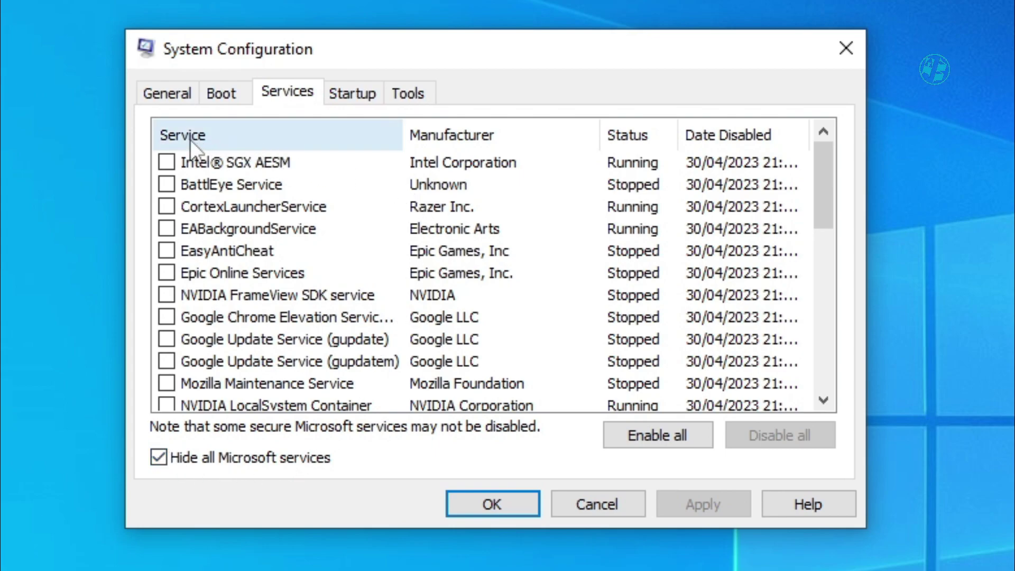
pyautogui.click(172, 160)
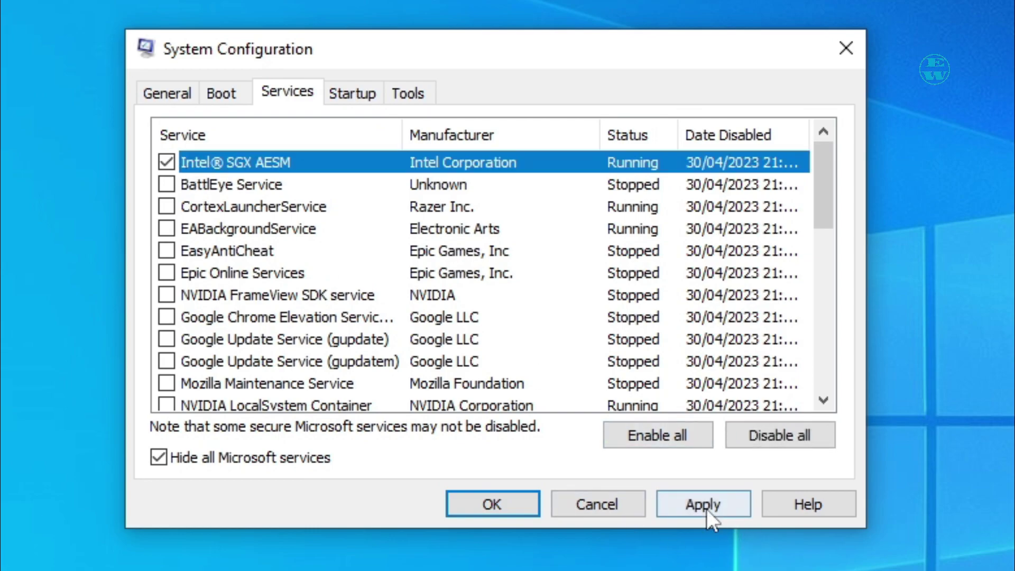
pyautogui.click(706, 508)
pyautogui.click(497, 506)
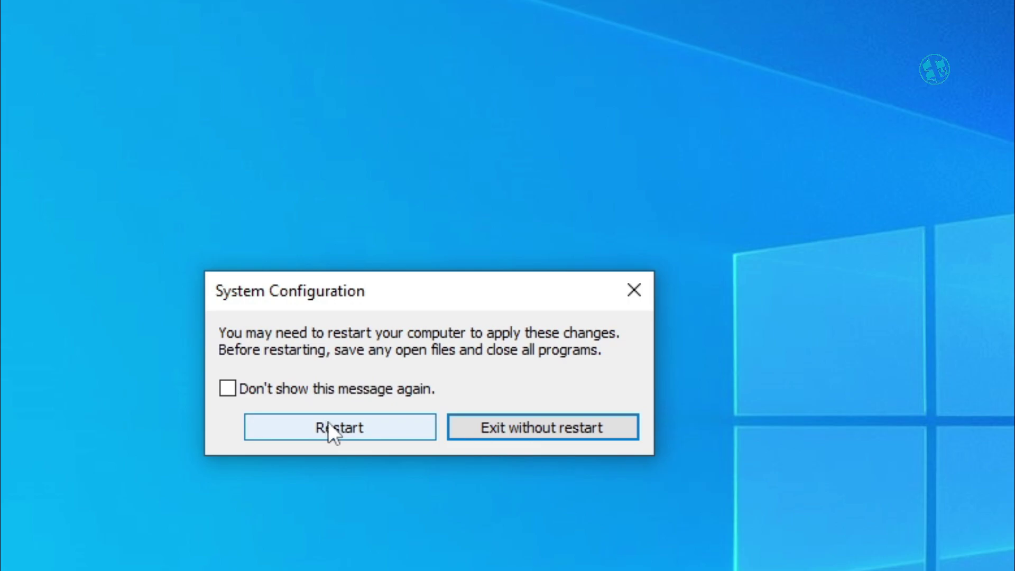
pyautogui.click(643, 289)
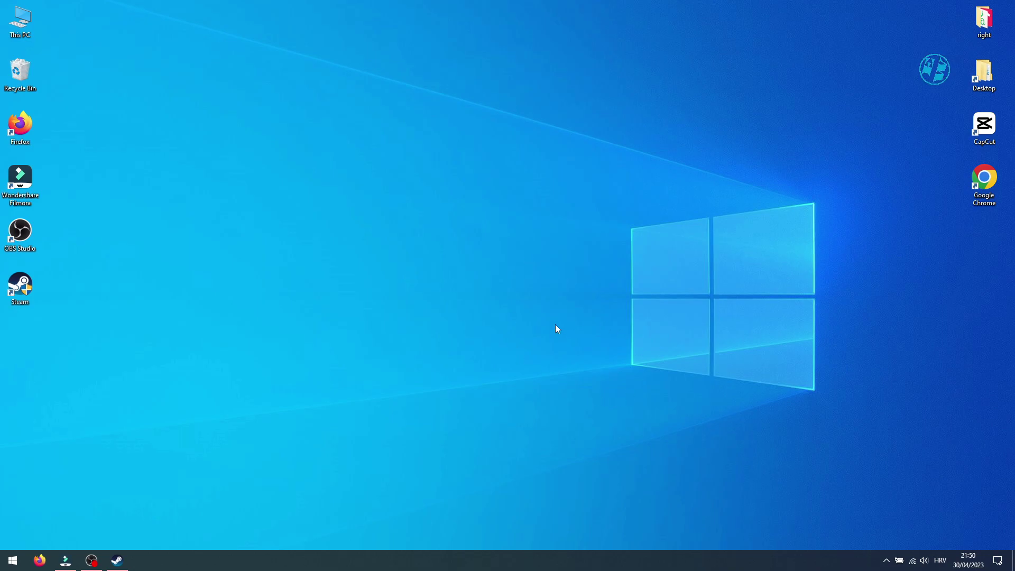
# Step: Show the hidden background app icons in the system tray
pyautogui.click(887, 560)
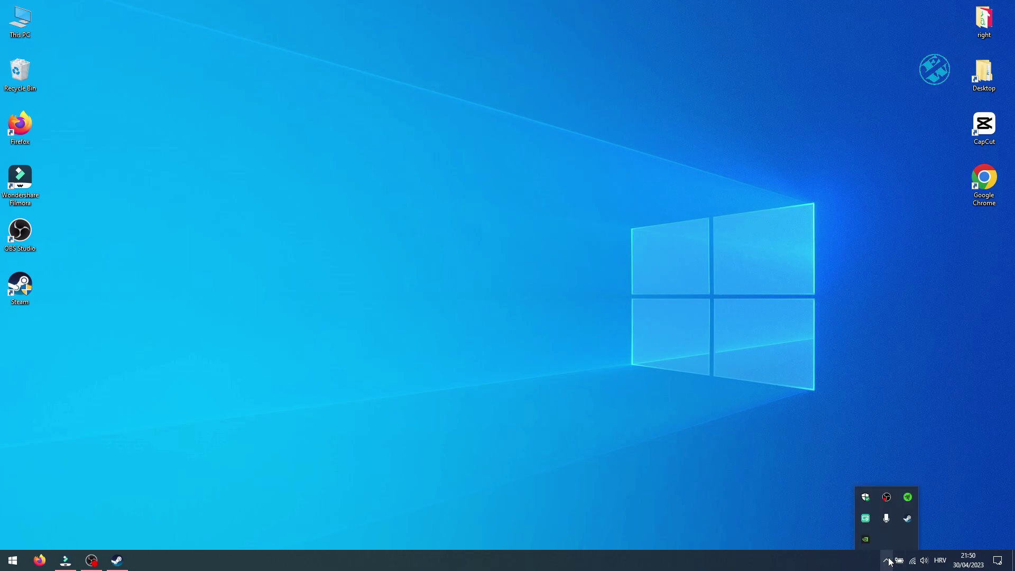